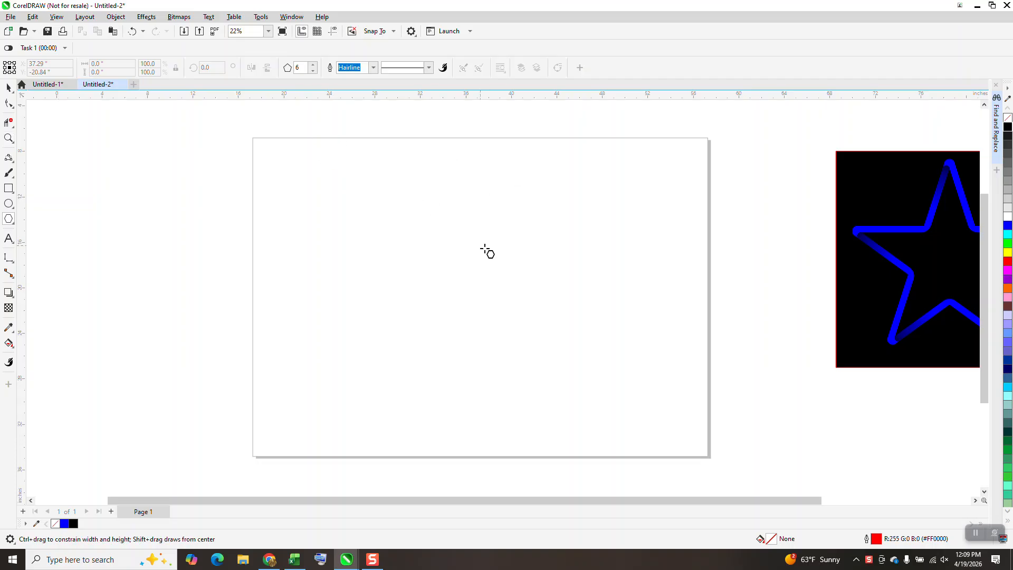
# Step: Draw a polygon in the middle of the page and make it a vertically flipped pentagon about 14.3 by 13.6 inches
pyautogui.moveTo(550, 222); pyautogui.dragTo(417, 386)
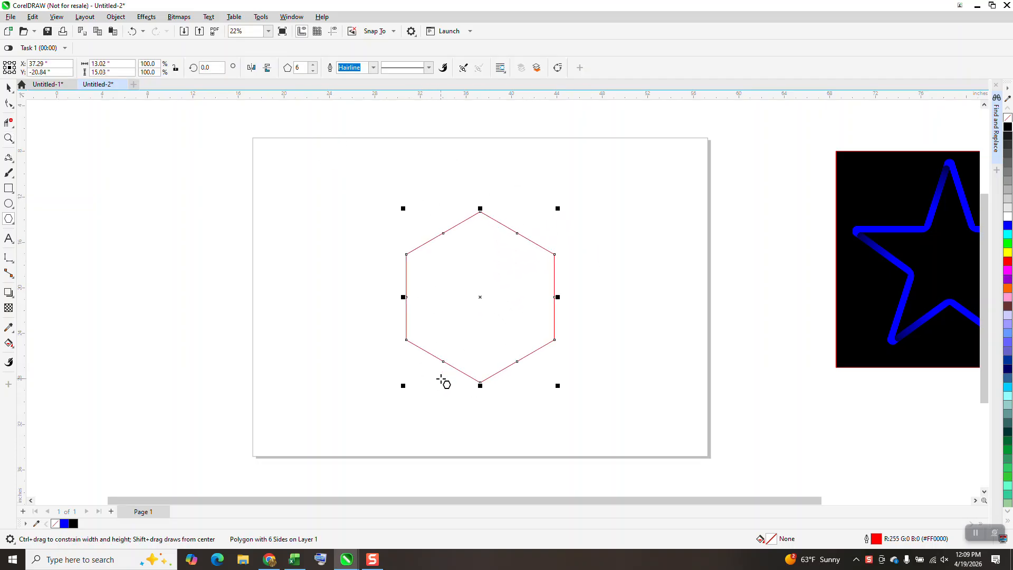
pyautogui.click(313, 70)
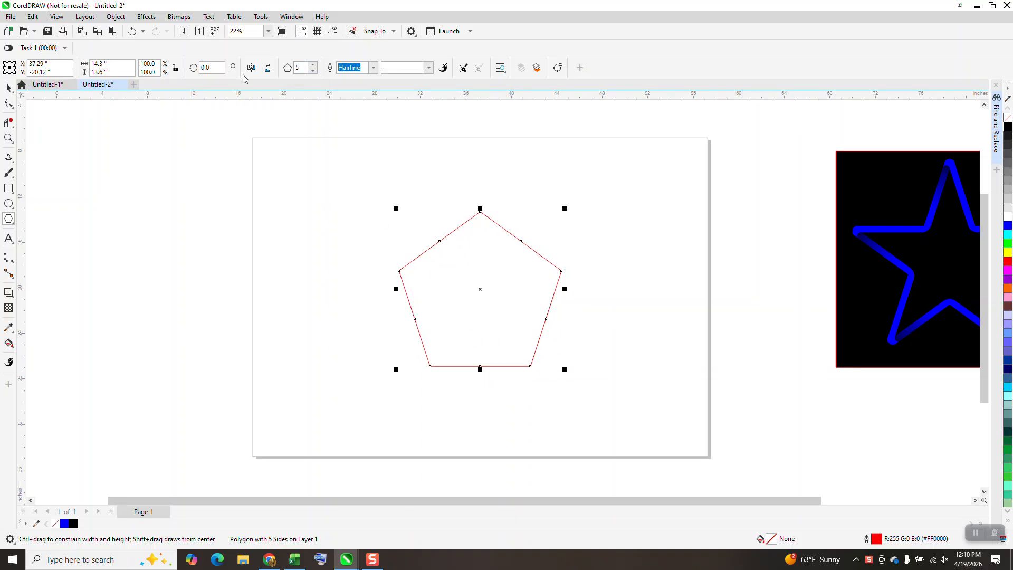
pyautogui.click(133, 31)
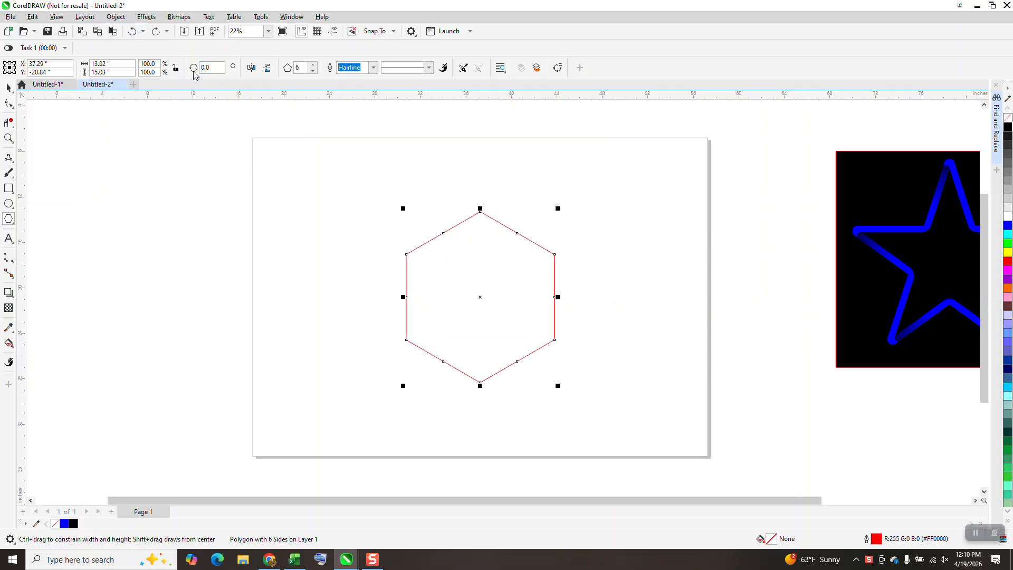
pyautogui.click(268, 70)
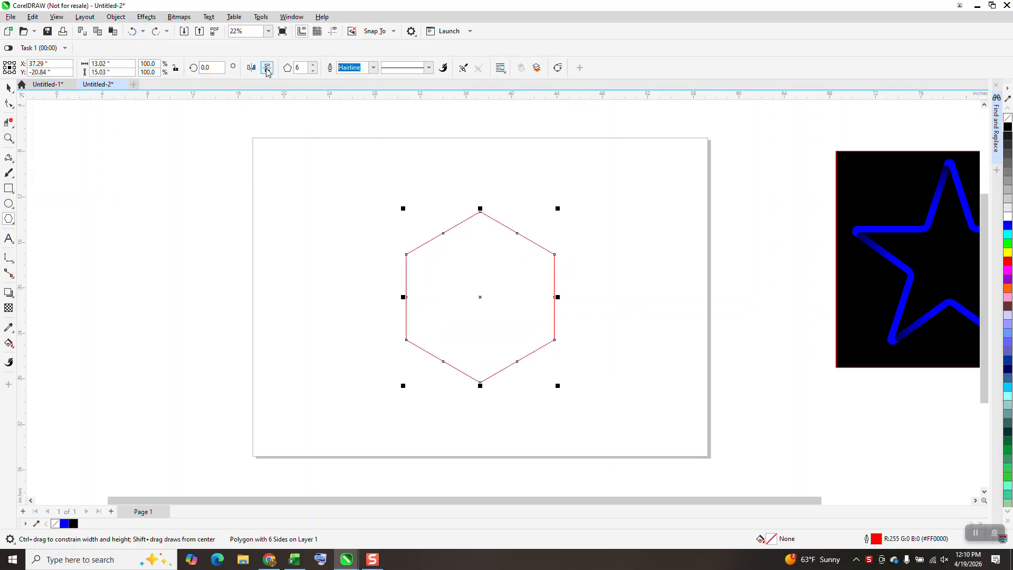
pyautogui.click(313, 71)
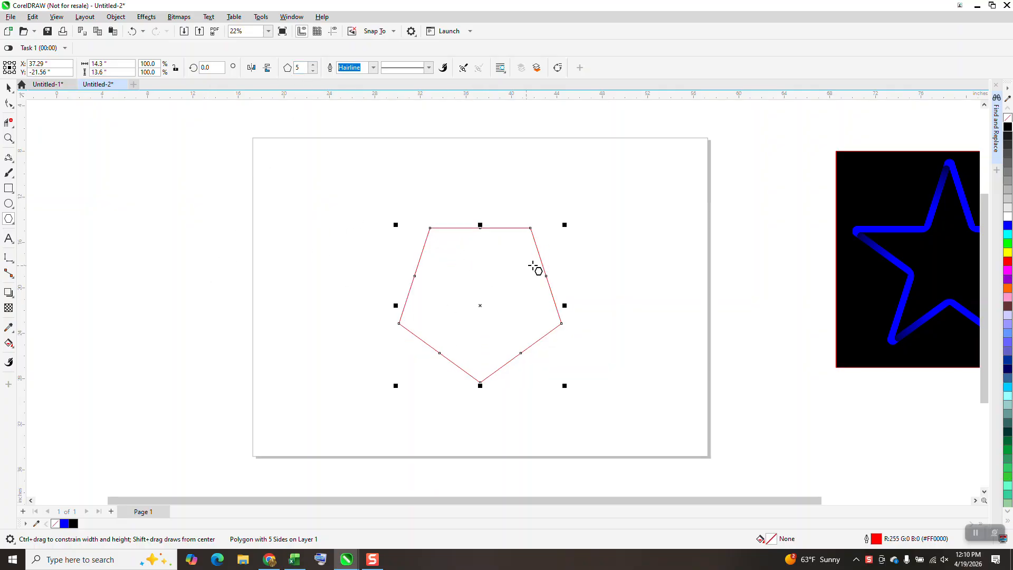
# Step: Draw a horizontal rectangle about 31 by 2.55 inches and place it centred on top of the pentagon's upper edge
pyautogui.click(8, 188)
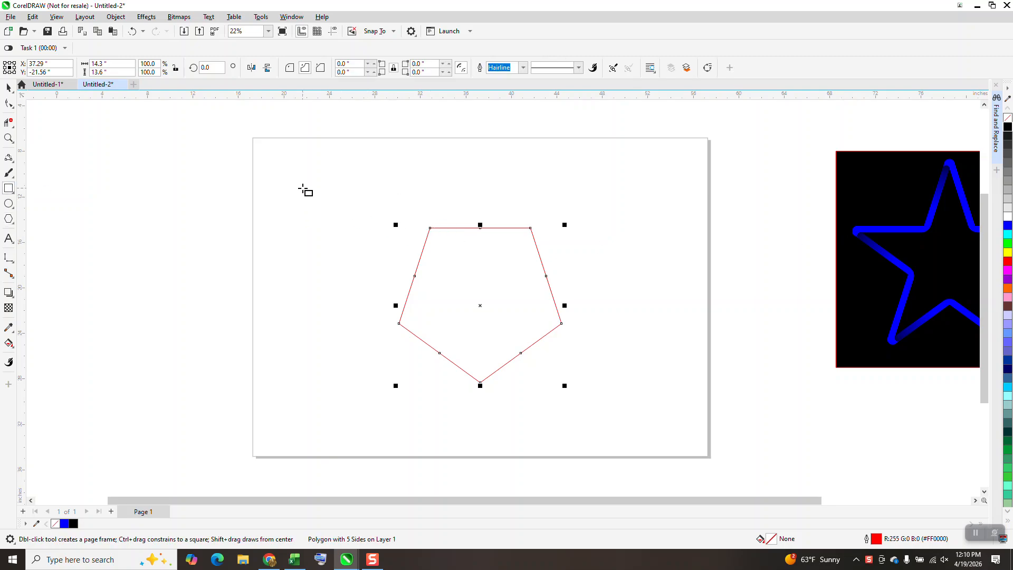
pyautogui.moveTo(302, 189); pyautogui.dragTo(655, 216)
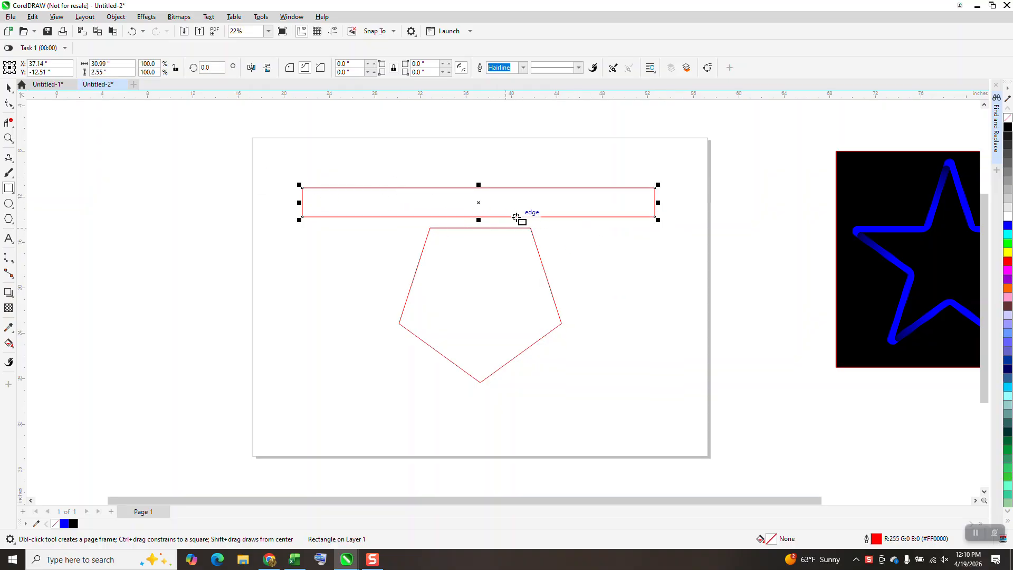
pyautogui.click(8, 139)
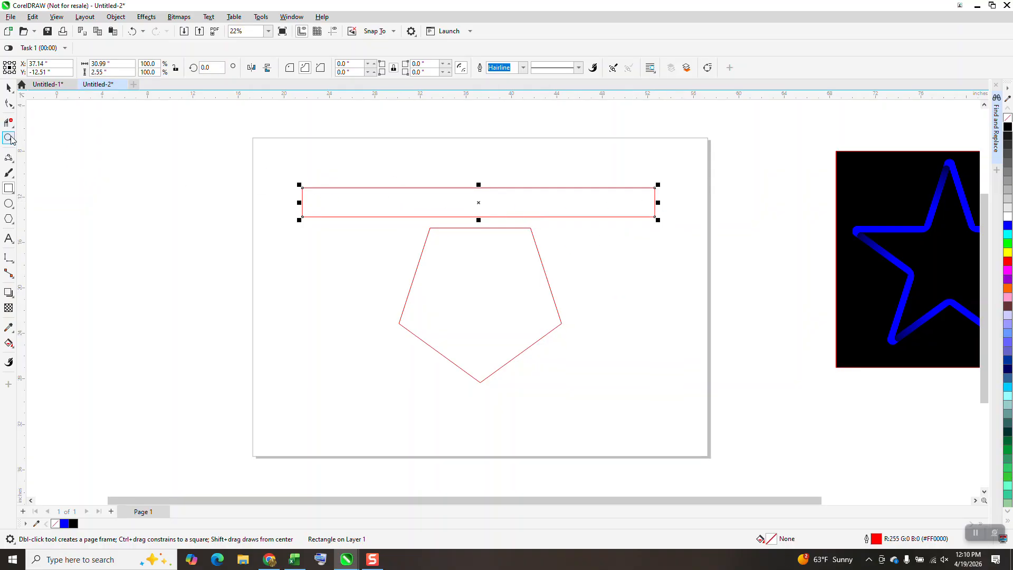
pyautogui.click(9, 87)
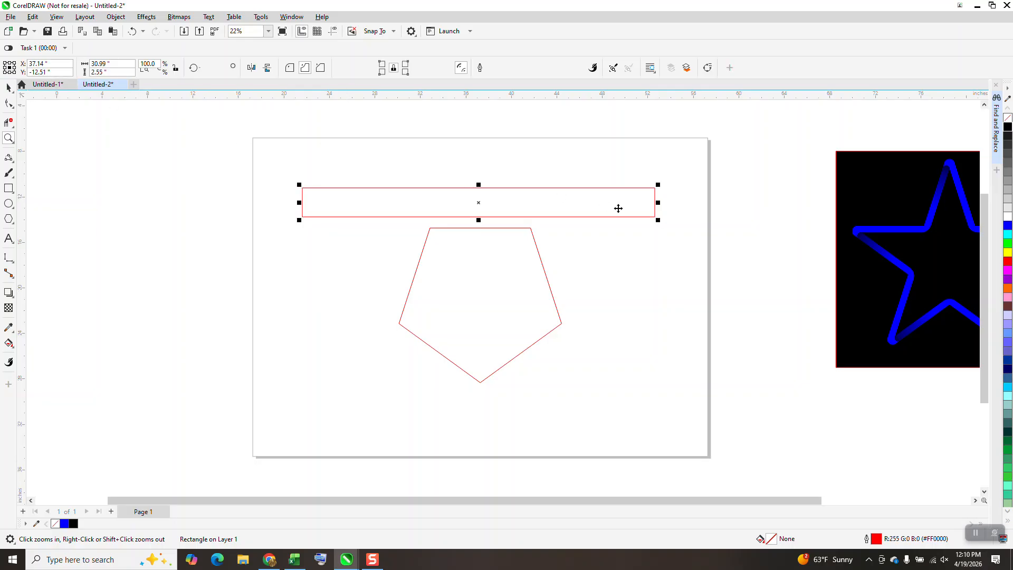
pyautogui.moveTo(630, 205); pyautogui.dragTo(632, 300)
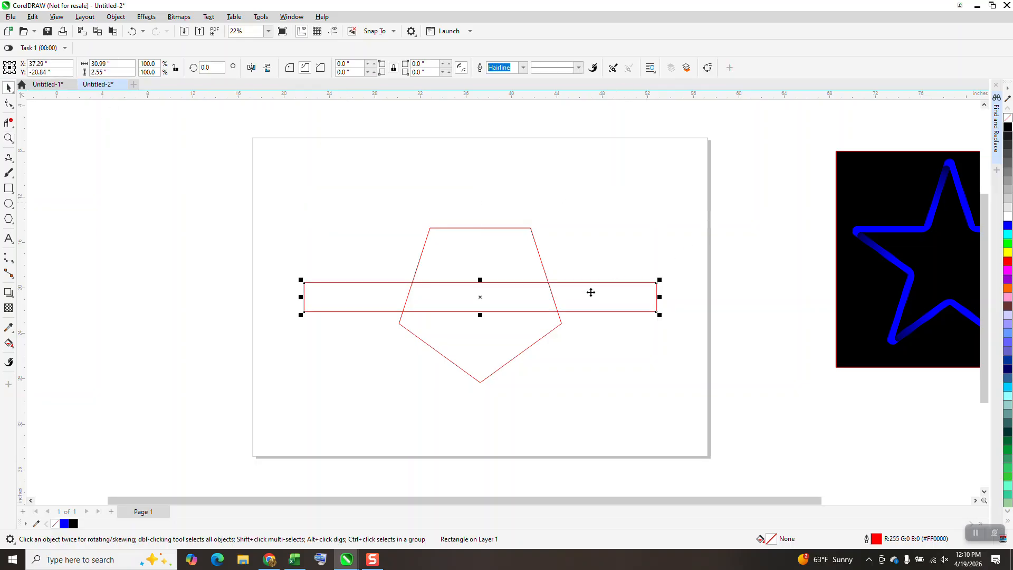
pyautogui.moveTo(489, 291); pyautogui.dragTo(481, 228)
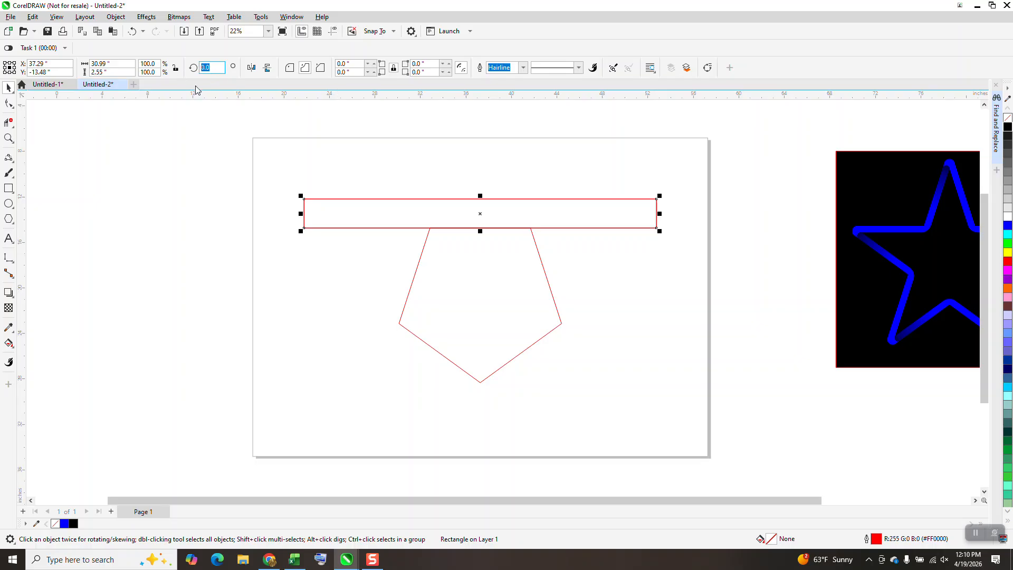
# Step: Try copying the rectangle around the pentagon with a 72-degree rotation, and delete the misplaced second copy
pyautogui.press('Return')
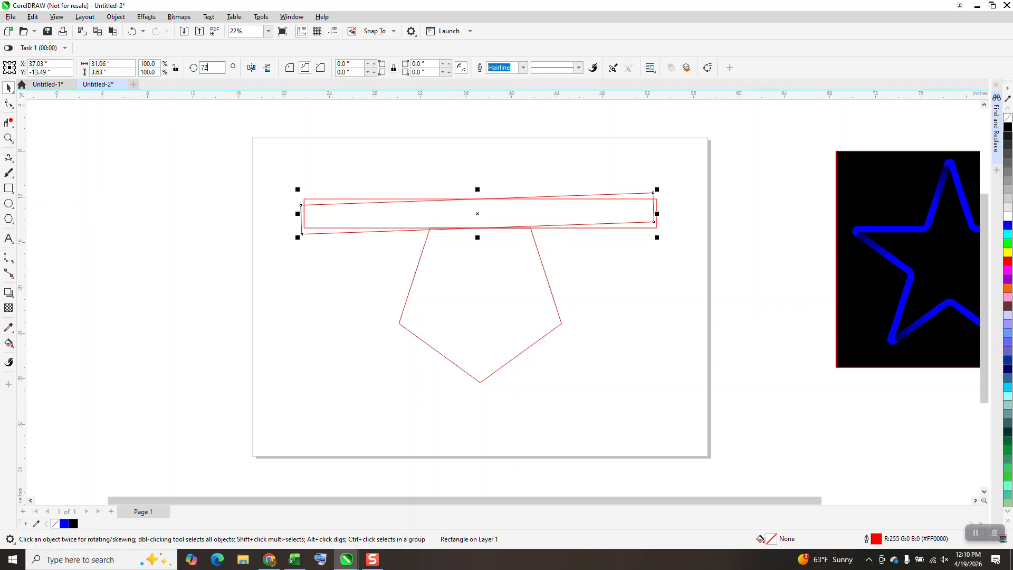
pyautogui.write('72')
pyautogui.press('Return')
pyautogui.hotkey('ctrl', 'd')
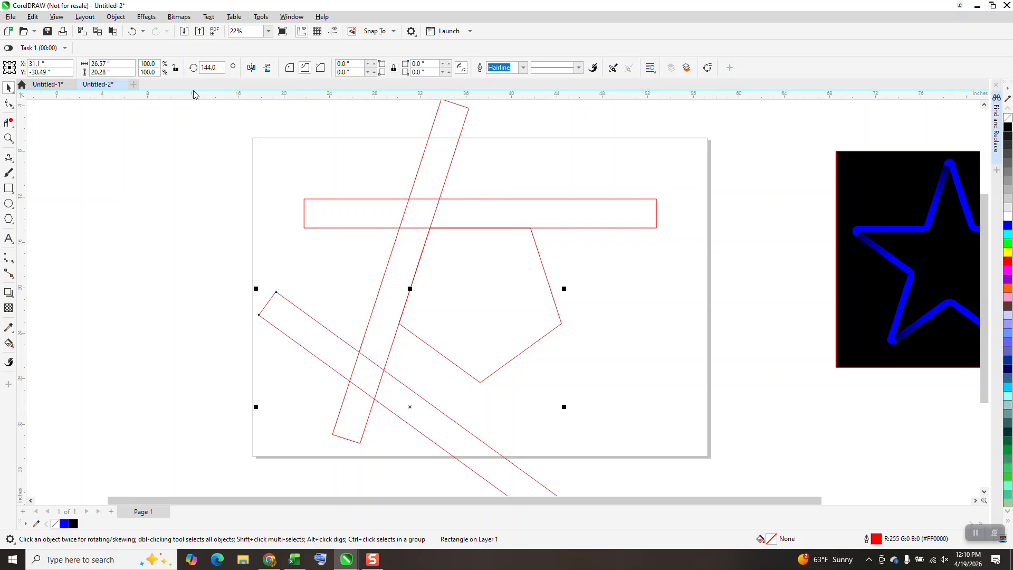
pyautogui.press('Delete')
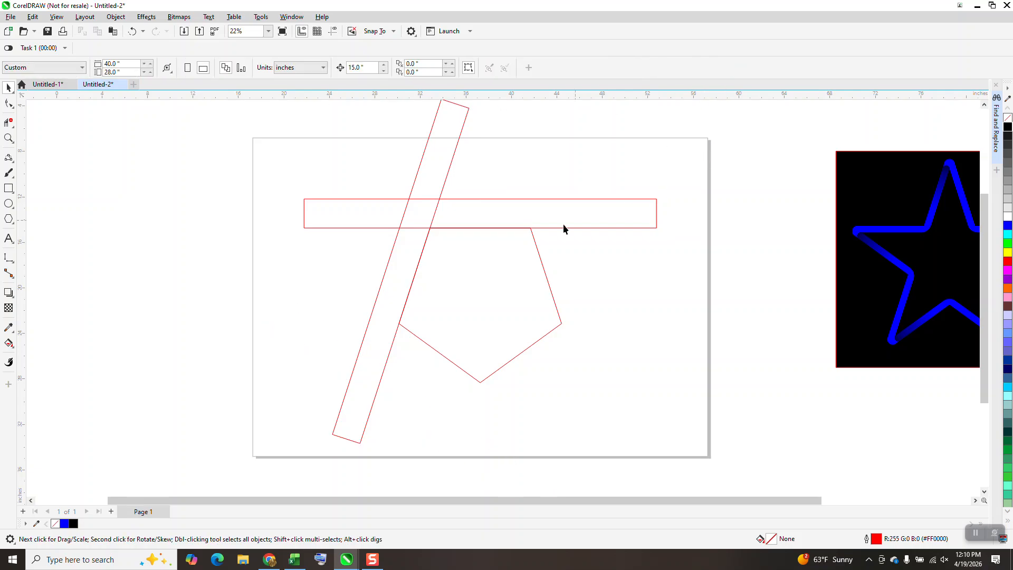
# Step: Try rotating copies of the slanted rectangle around the pentagon, starting at 144 degrees and repeating the operation
pyautogui.click(423, 251)
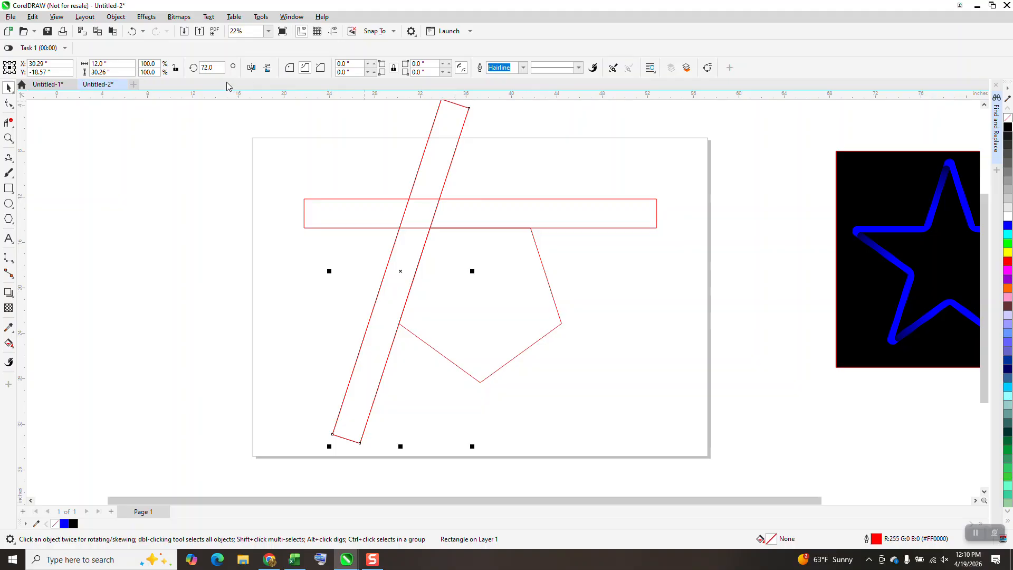
pyautogui.click(212, 67)
pyautogui.write('144')
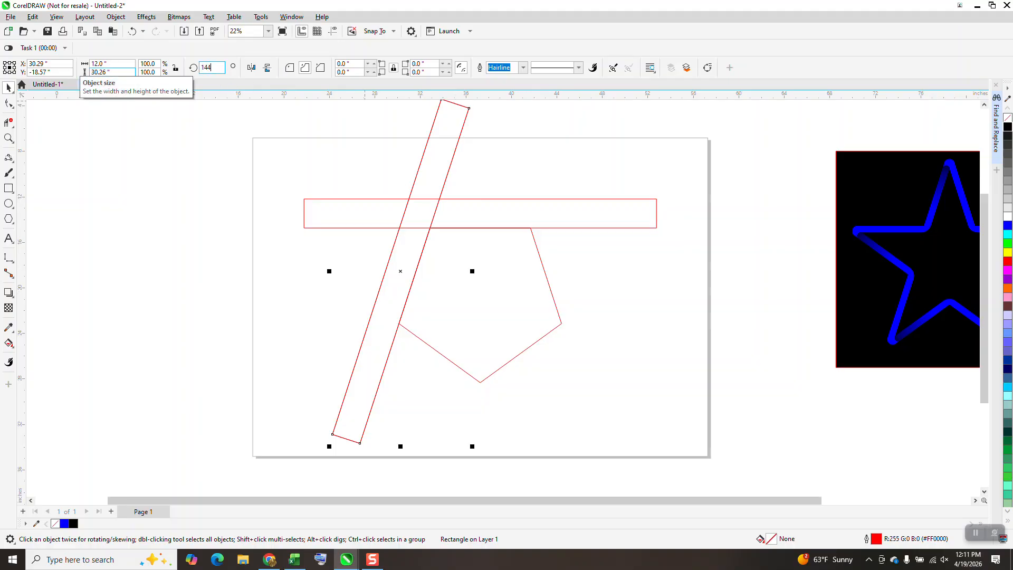
pyautogui.press('Return')
pyautogui.hotkey('ctrl', 'd')
pyautogui.hotkey('ctrl', 'd')
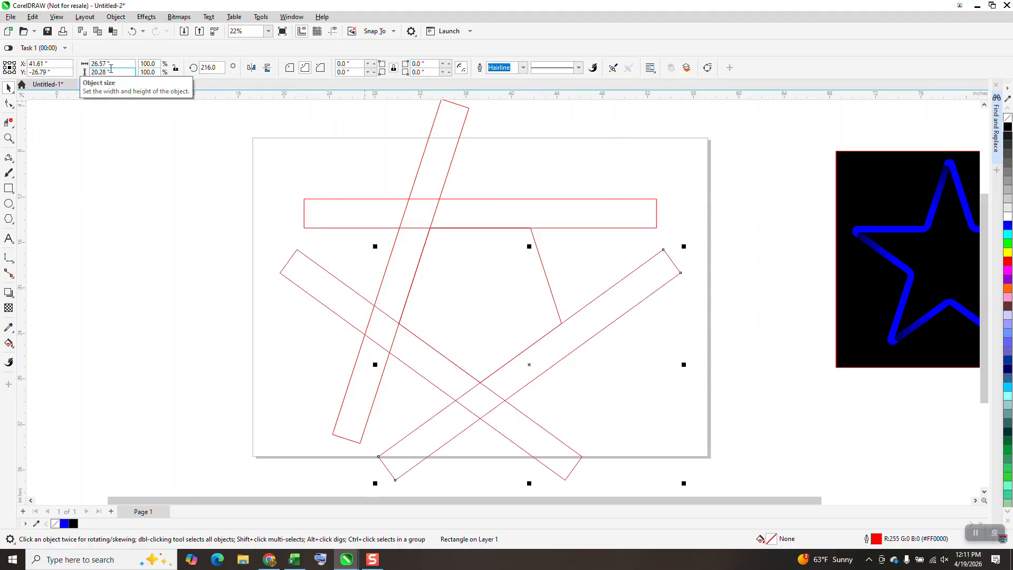
# Step: Delete the four rotated rectangle copies, keeping only the horizontal rectangle and the pentagon
pyautogui.click(642, 303)
pyautogui.click(651, 294)
pyautogui.press('Delete')
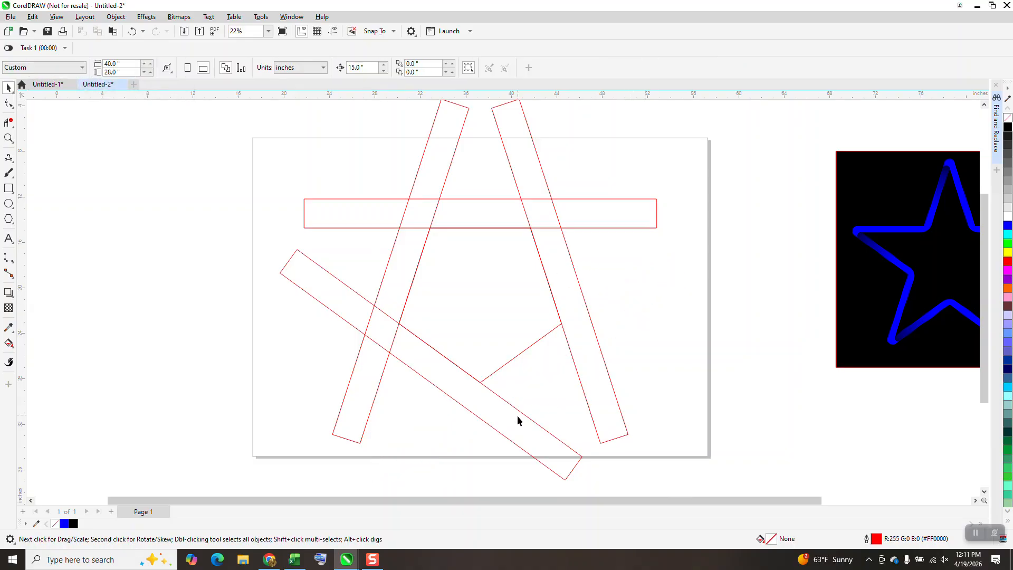
pyautogui.click(515, 415)
pyautogui.press('Delete')
pyautogui.click(380, 370)
pyautogui.press('Delete')
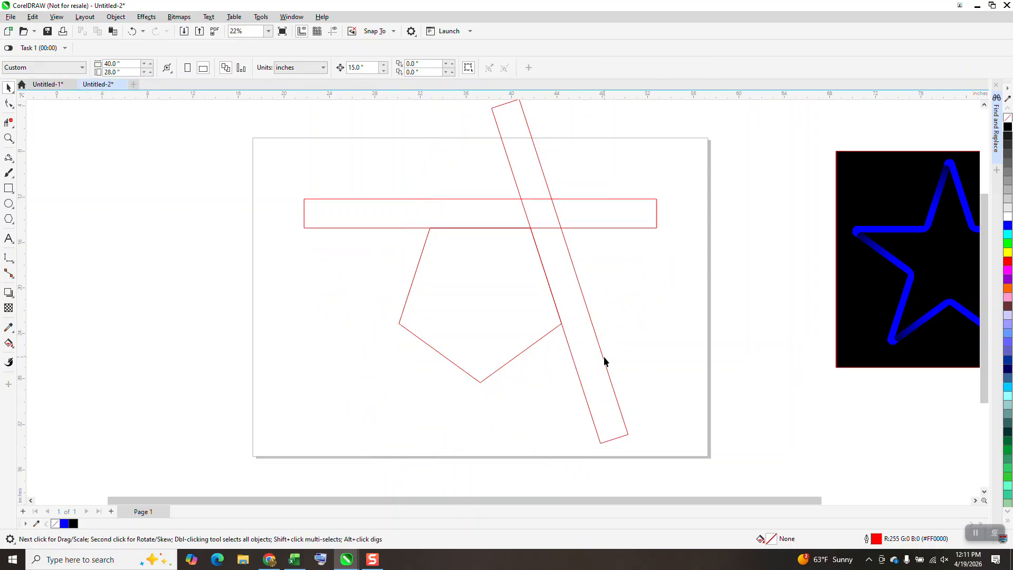
pyautogui.click(604, 361)
pyautogui.press('Delete')
# Step: Widen the horizontal rectangle symmetrically to about 41.45 inches and repeat copies of it around the pentagon in 72-degree steps, forming a star
pyautogui.click(656, 223)
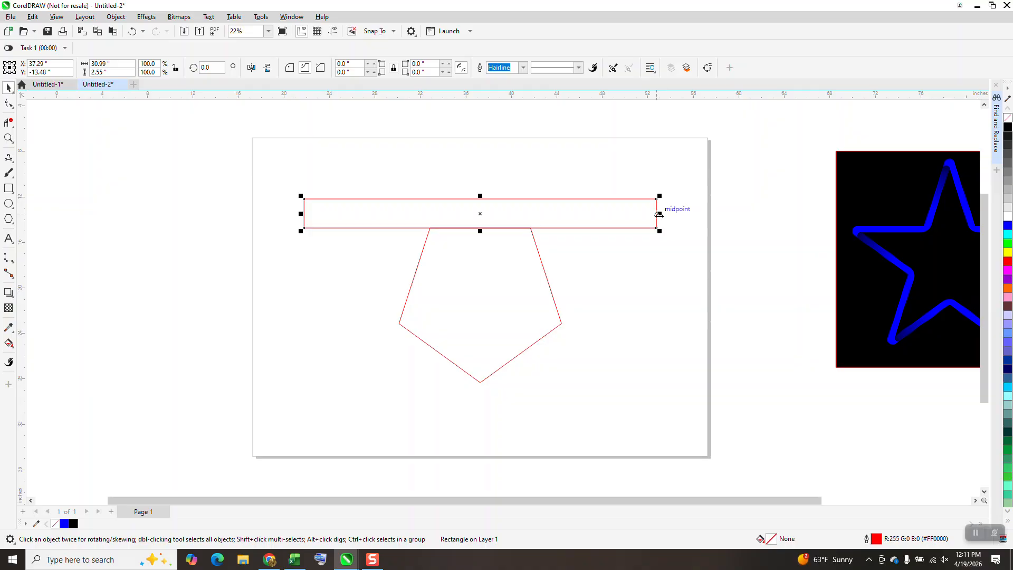
pyautogui.moveTo(659, 214); pyautogui.dragTo(721, 203)
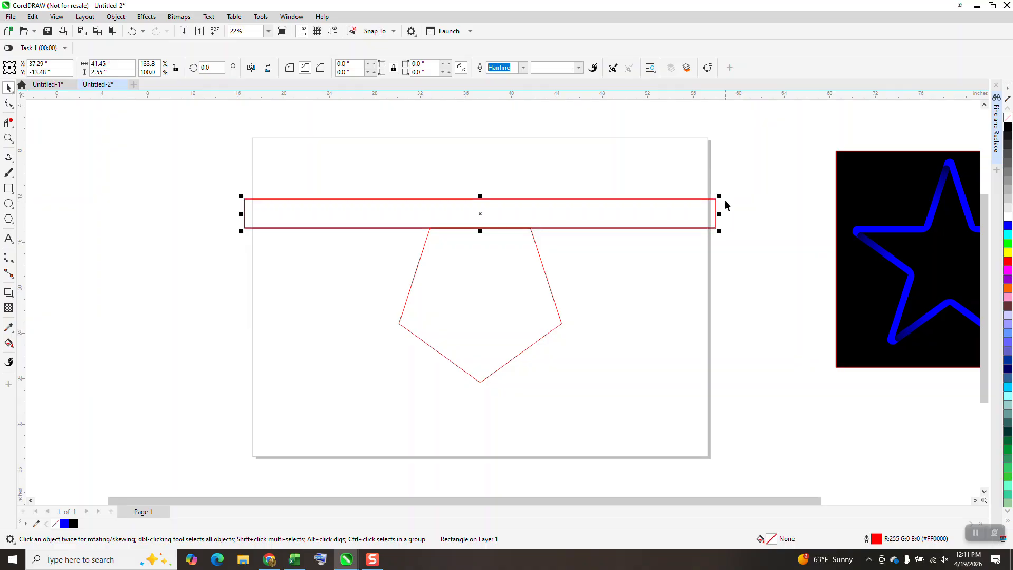
pyautogui.click(203, 68)
pyautogui.write('72')
pyautogui.hotkey('ctrl', 'Return')
pyautogui.hotkey('ctrl', 'r')
pyautogui.hotkey('ctrl', 'r')
pyautogui.hotkey('ctrl', 'r')
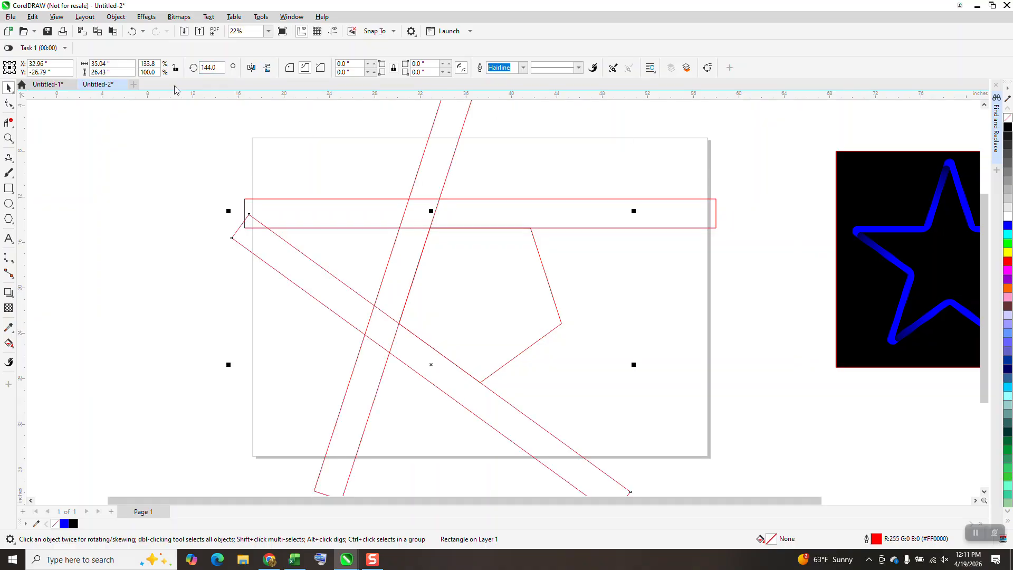
# Step: Draw two three-point arcs at the star's top tip: an inner one about 2.69 inches wide and an outer one about 4.12 inches wide
pyautogui.scroll(-2, 251, 259)
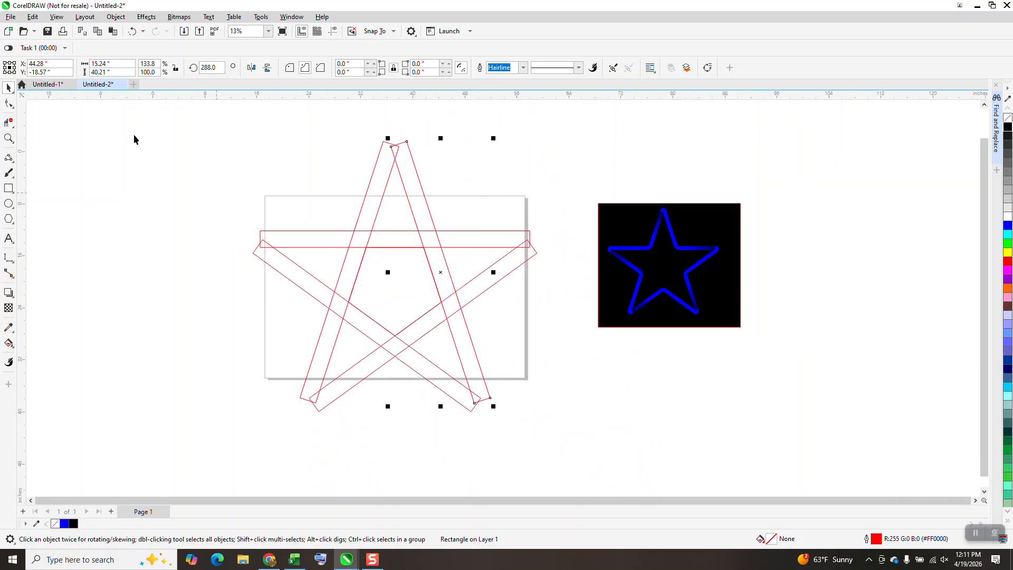
pyautogui.click(9, 139)
pyautogui.moveTo(310, 113); pyautogui.dragTo(502, 215)
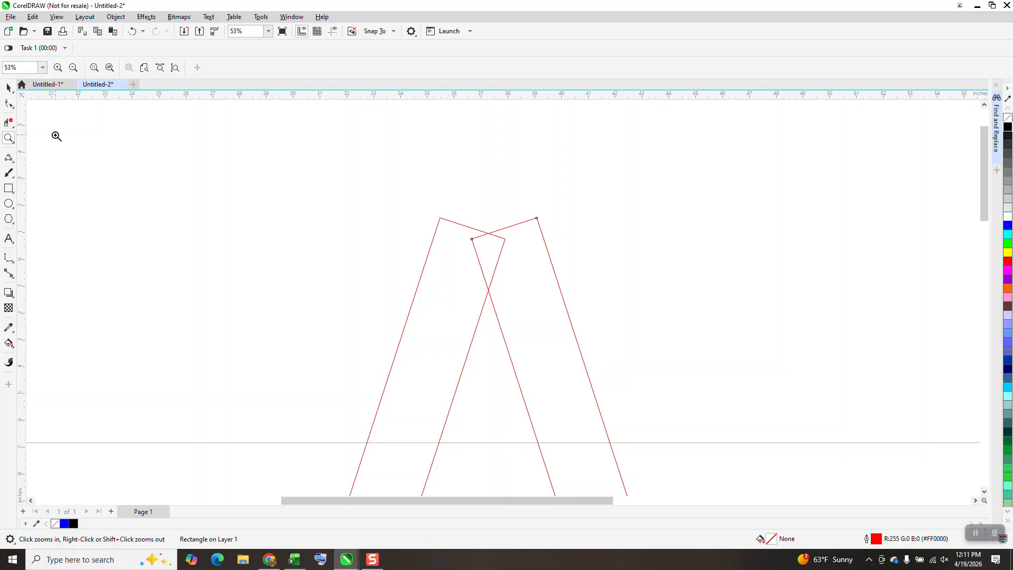
pyautogui.click(9, 158)
pyautogui.click(58, 225)
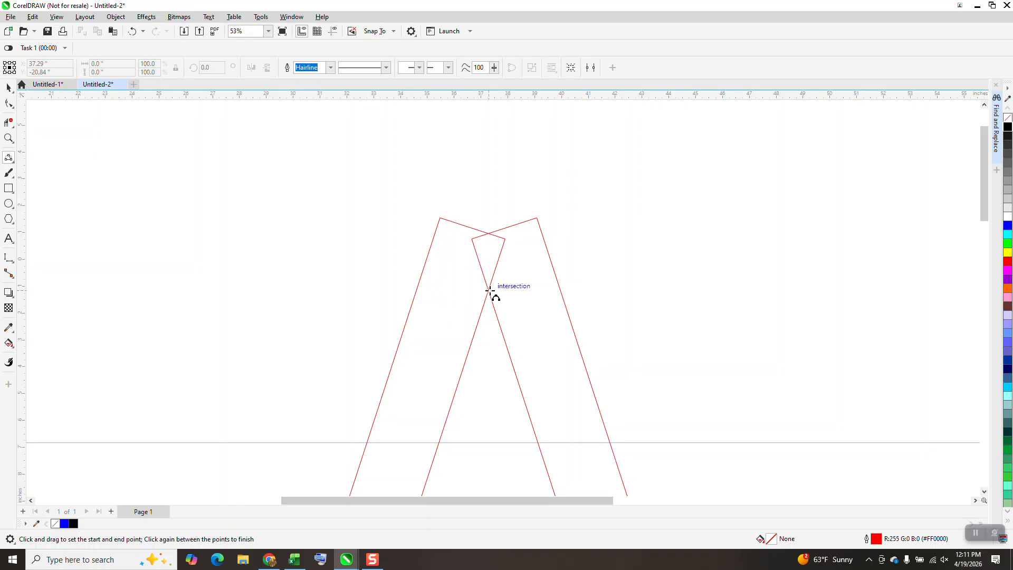
pyautogui.moveTo(488, 290); pyautogui.dragTo(417, 291)
pyautogui.press('Escape')
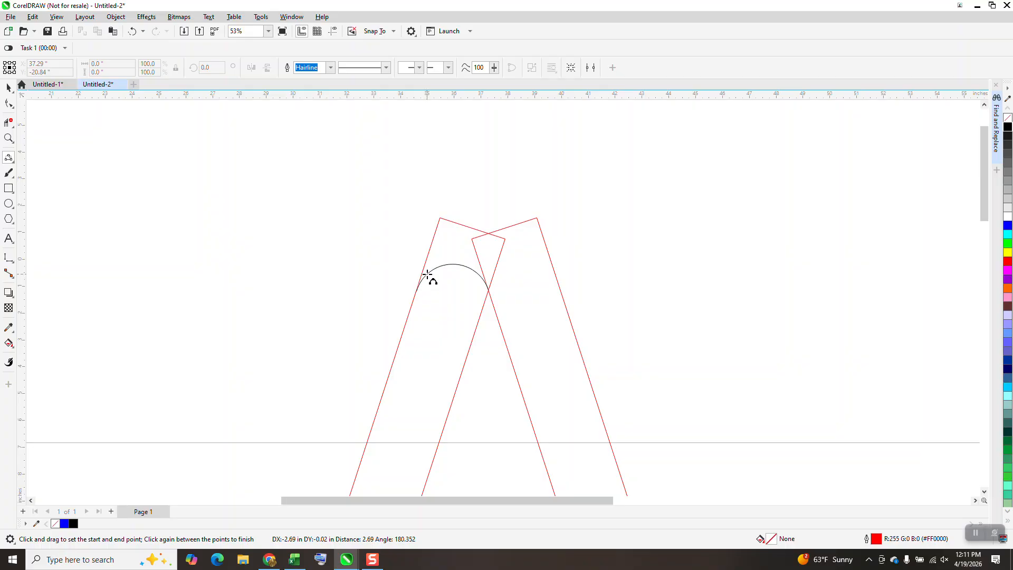
pyautogui.click(428, 274)
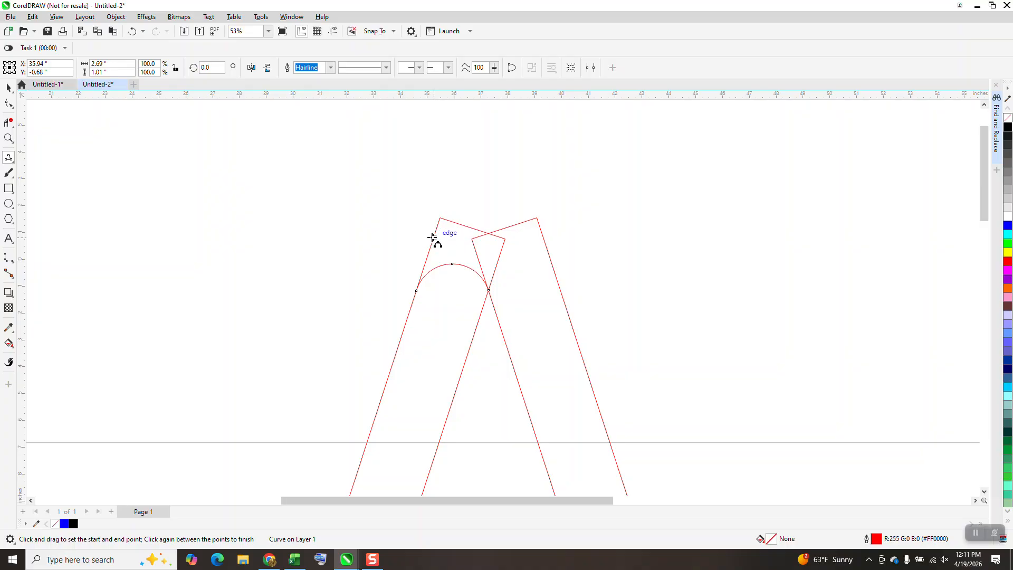
pyautogui.moveTo(433, 238); pyautogui.dragTo(540, 240)
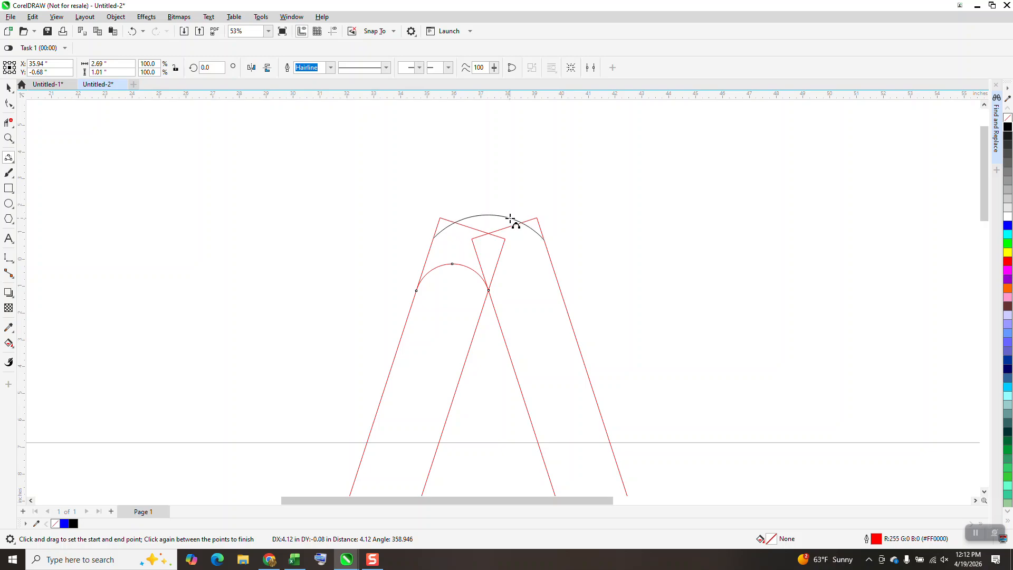
pyautogui.click(513, 216)
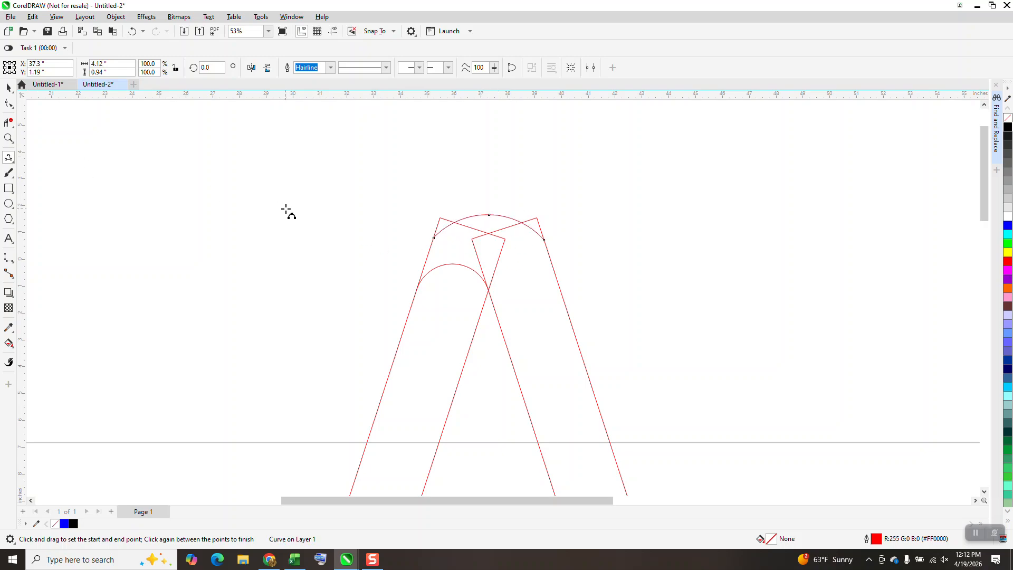
# Step: Group the two tip arcs and make a copy rotated 72 degrees around the star's centre, onto its left tip
pyautogui.scroll(-1, 474, 317)
pyautogui.scroll(-1, 467, 276)
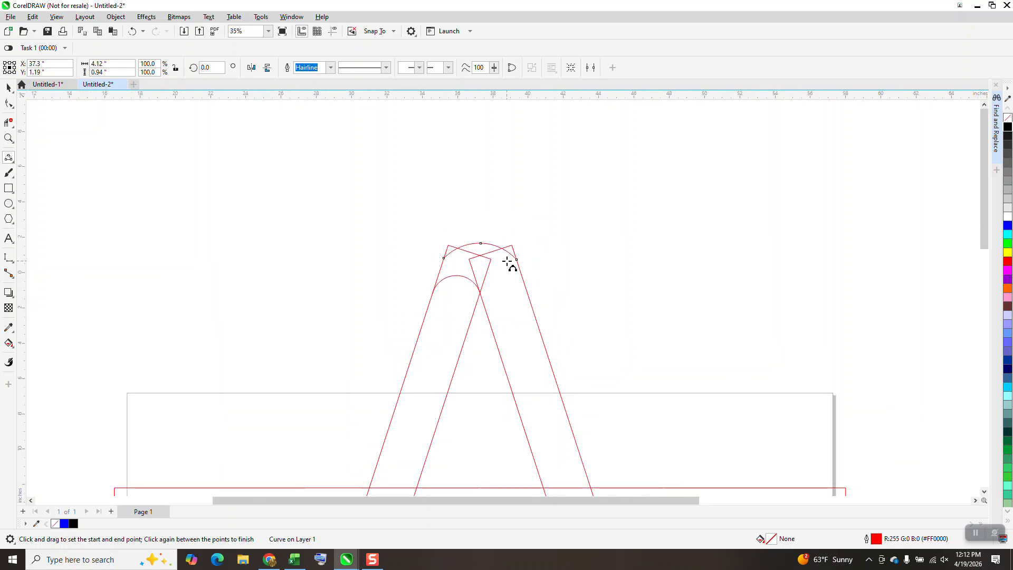
pyautogui.click(9, 87)
pyautogui.moveTo(385, 203); pyautogui.dragTo(538, 320)
pyautogui.hotkey('ctrl', 'g')
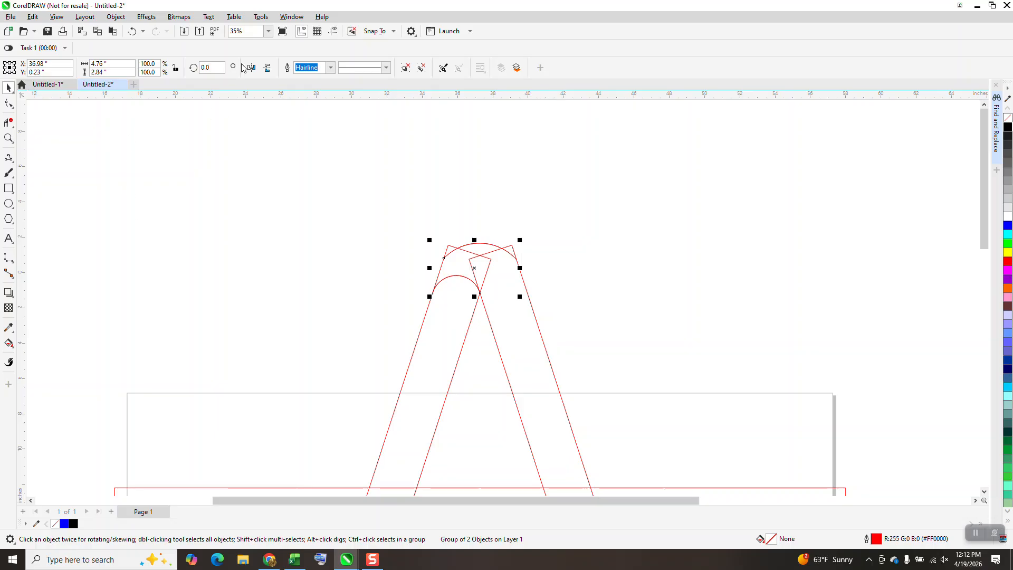
pyautogui.click(214, 67)
pyautogui.write('72')
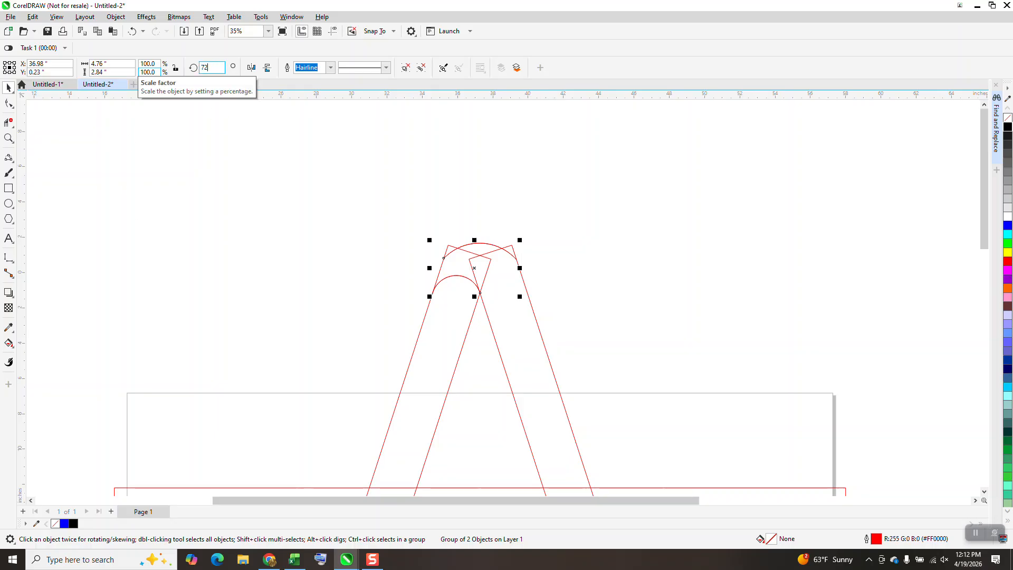
pyautogui.press('Return')
# Step: Delete the overlapping rectangle-end segments that lie between and inside the two arcs at the star's left tip
pyautogui.scroll(-2, 309, 150)
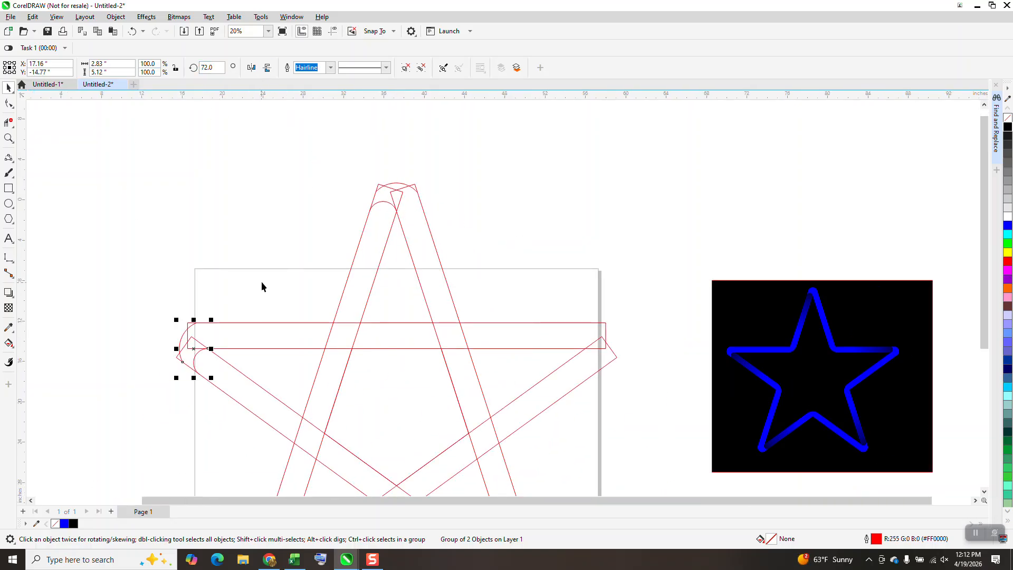
pyautogui.click(8, 138)
pyautogui.moveTo(99, 252); pyautogui.dragTo(258, 399)
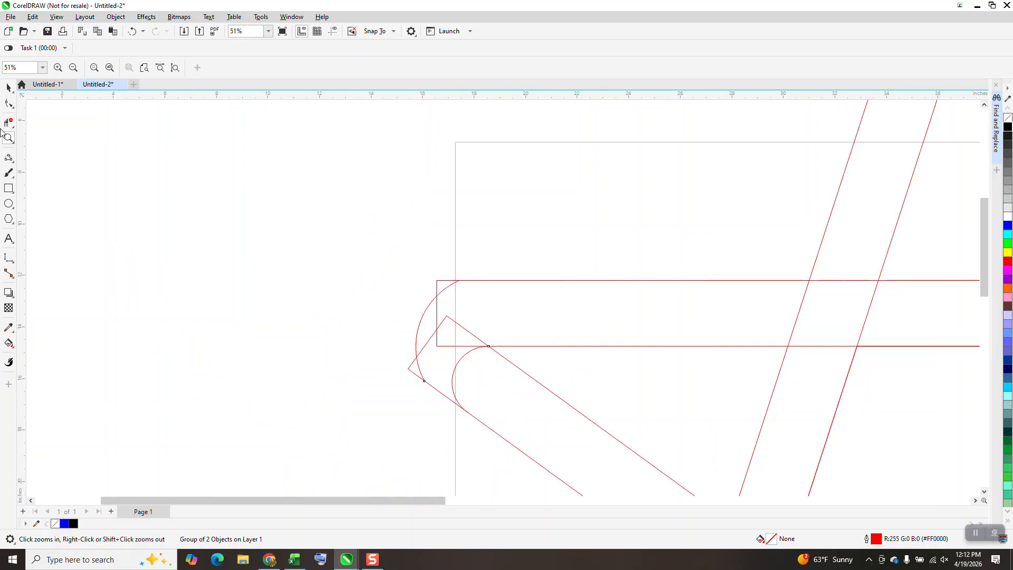
pyautogui.click(9, 123)
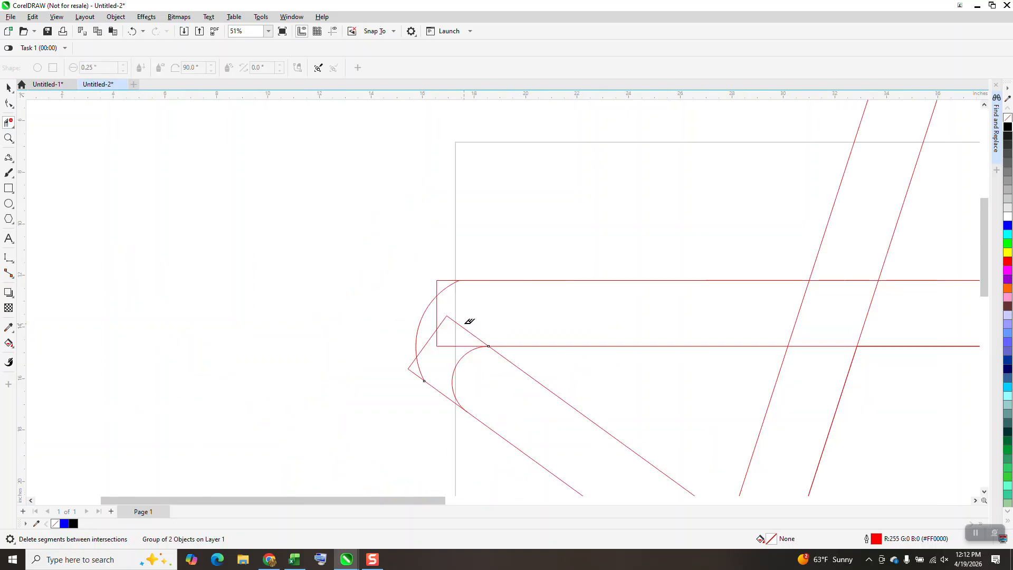
pyautogui.click(461, 326)
pyautogui.click(446, 345)
pyautogui.click(437, 324)
pyautogui.click(440, 333)
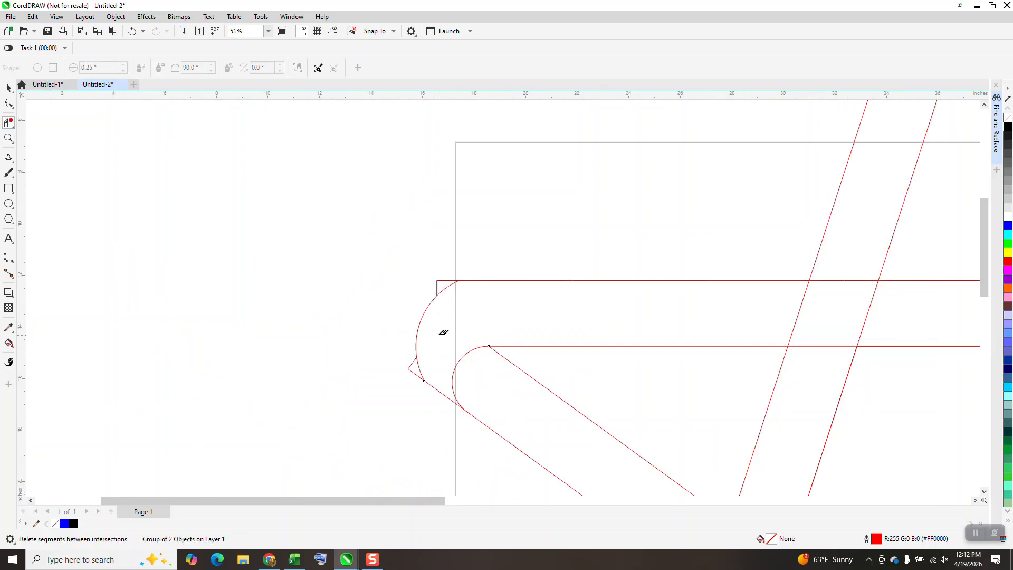
pyautogui.scroll(-1, 295, 317)
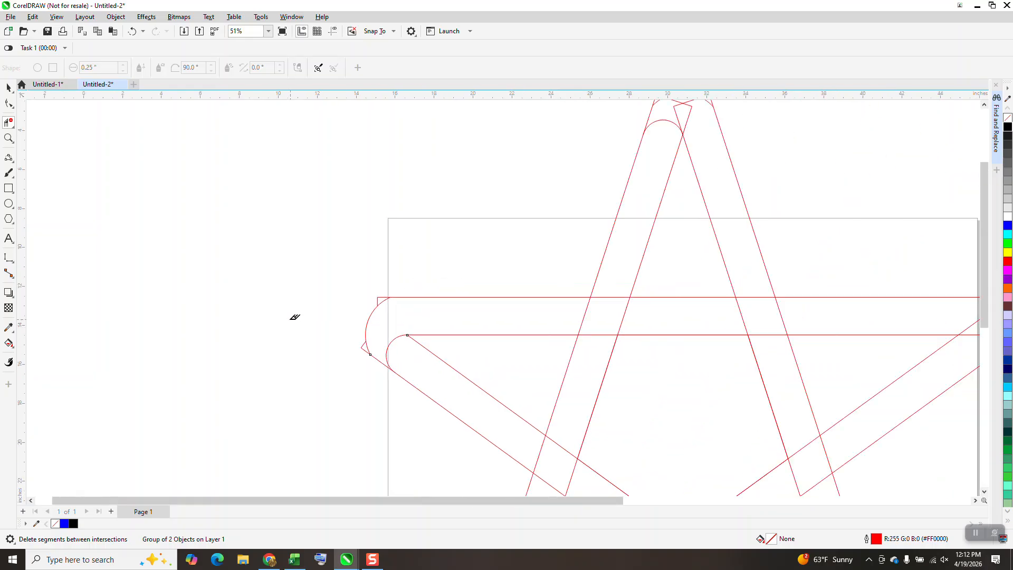
pyautogui.scroll(-1, 564, 297)
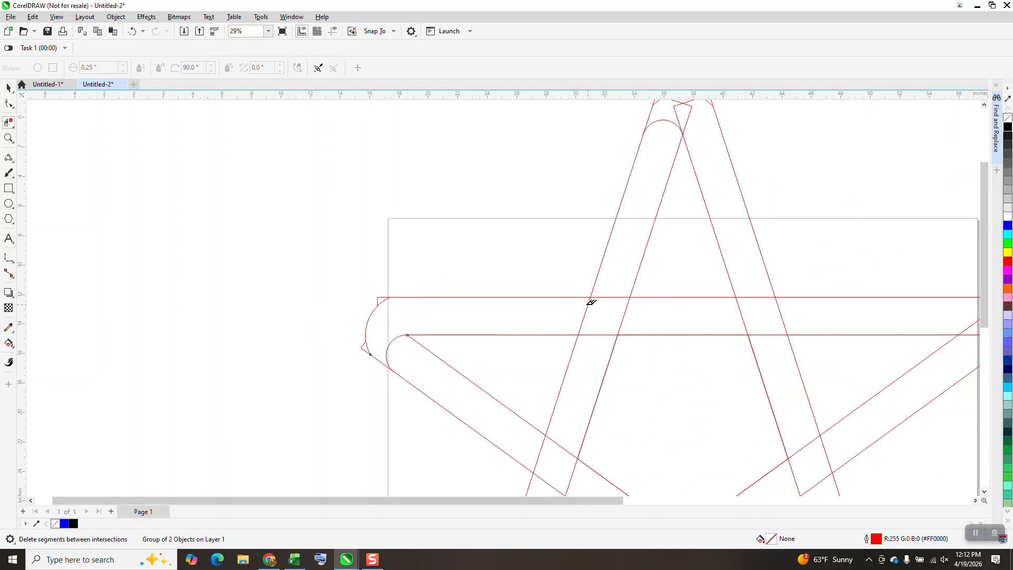
pyautogui.click(13, 166)
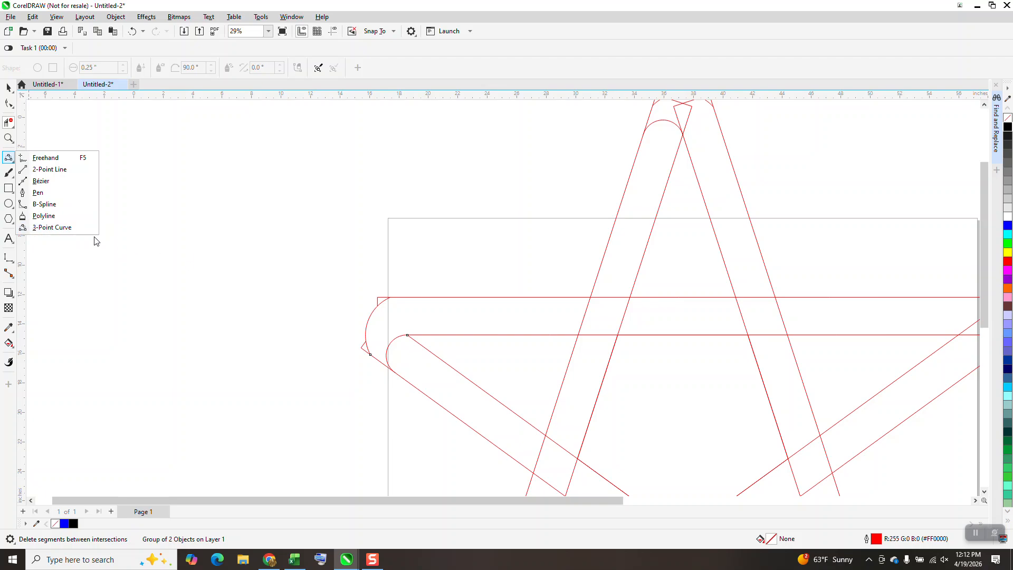
pyautogui.click(44, 216)
pyautogui.click(629, 299)
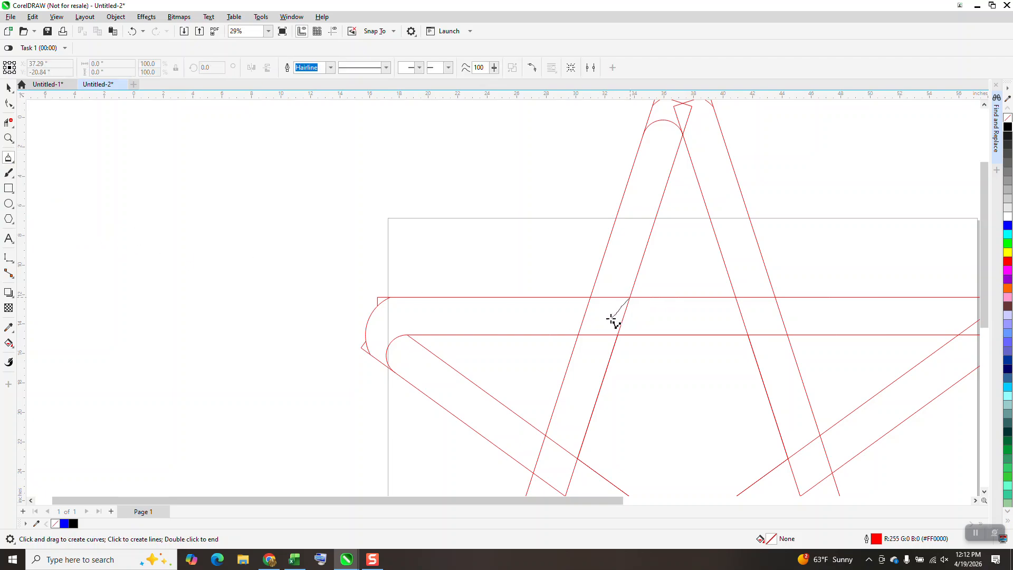
pyautogui.moveTo(612, 320); pyautogui.dragTo(584, 332)
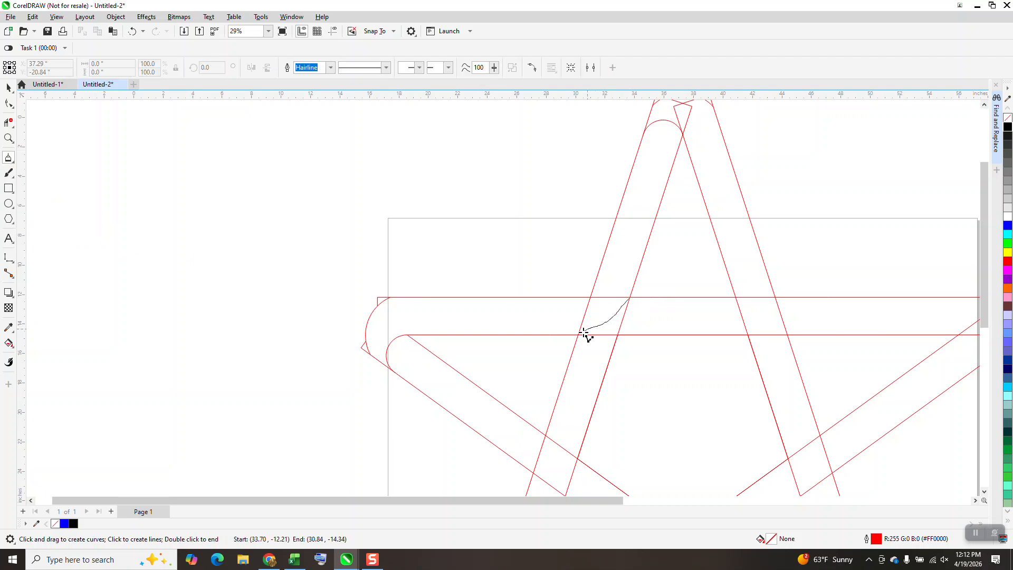
pyautogui.click(648, 319)
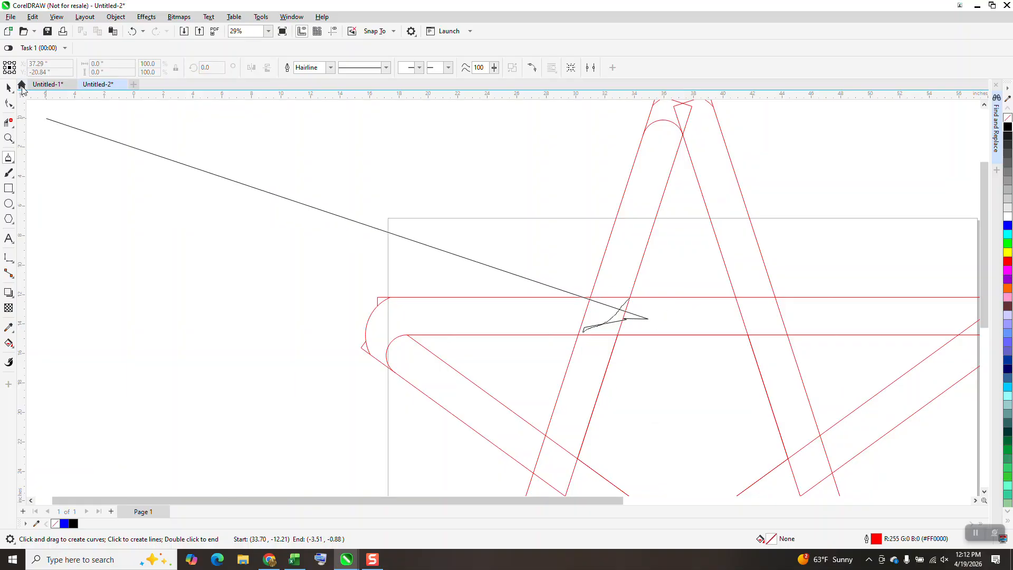
pyautogui.click(8, 88)
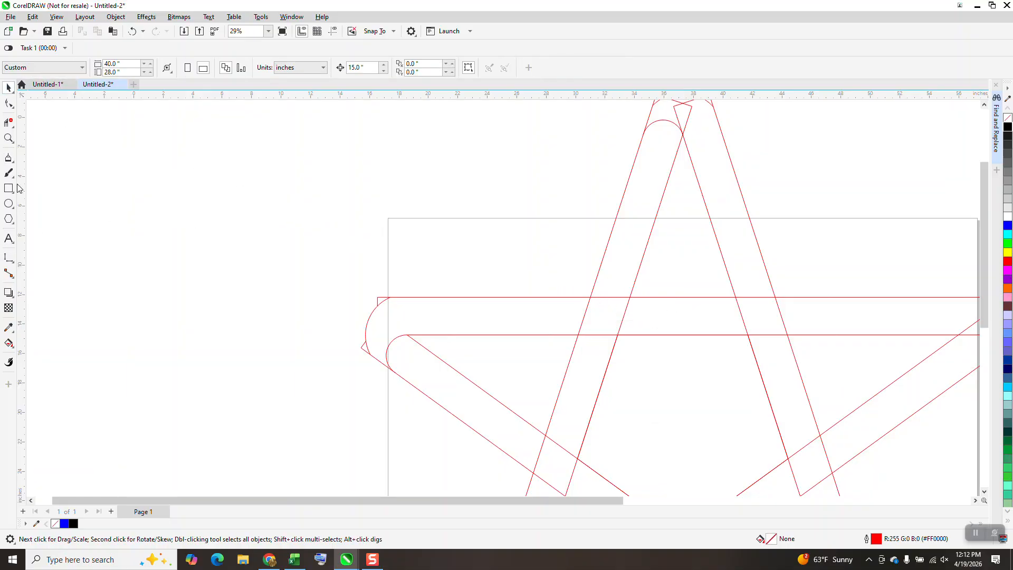
# Step: Draw a three-point arc about 4.34 inches across the star's upper-left inner crossing and delete the line segments crossing the band there
pyautogui.click(9, 158)
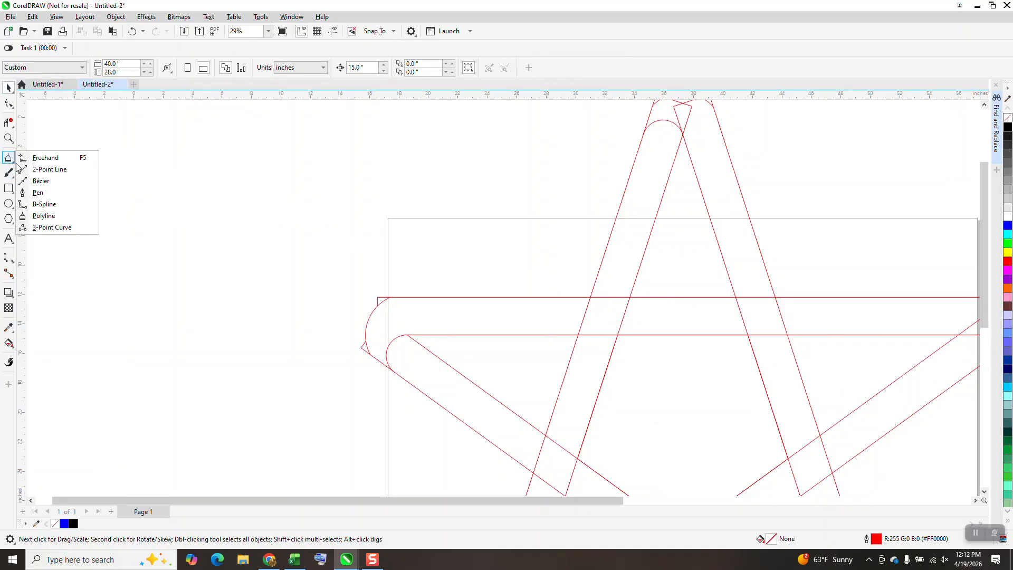
pyautogui.click(52, 227)
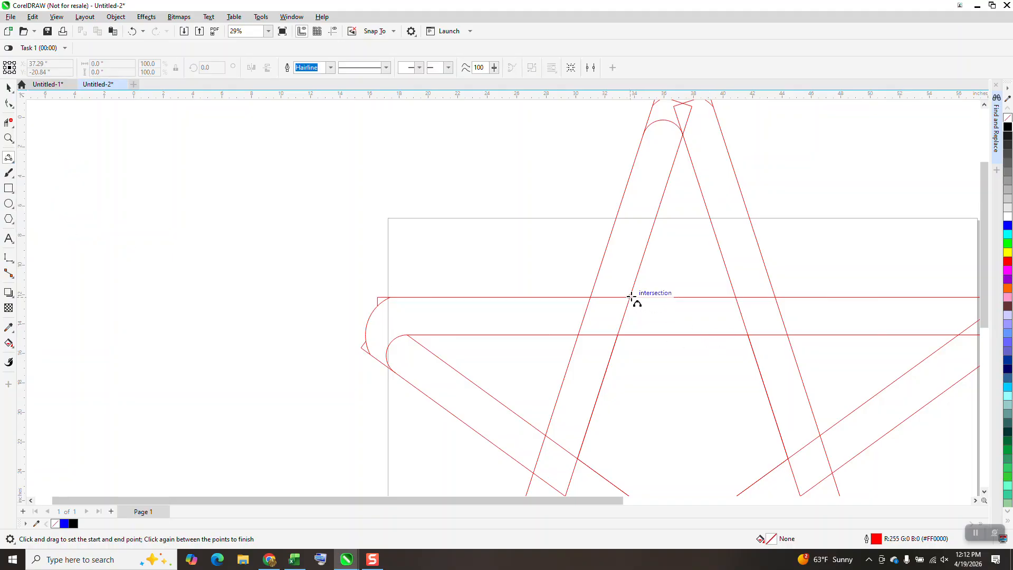
pyautogui.moveTo(632, 297); pyautogui.dragTo(579, 335)
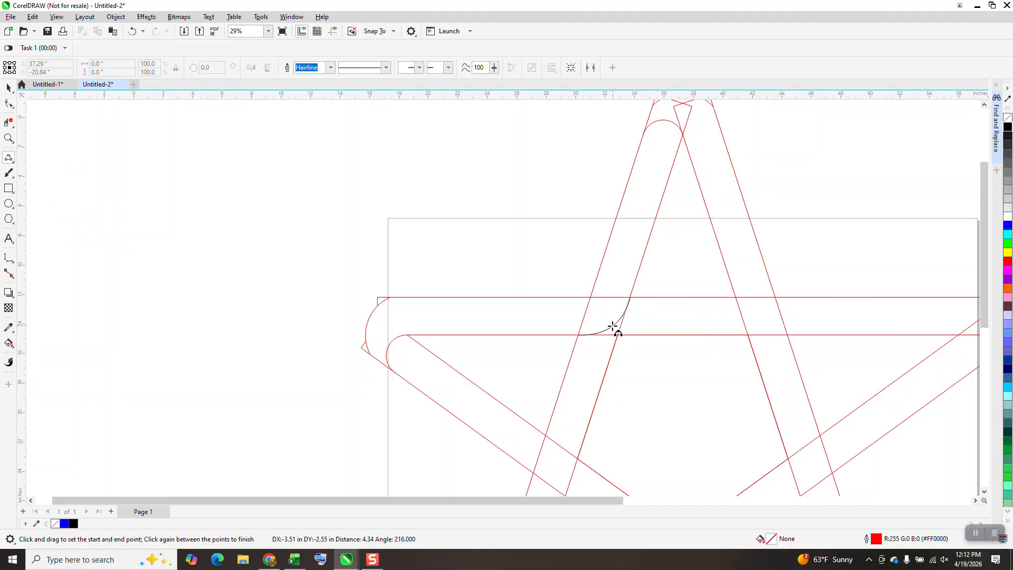
pyautogui.click(613, 327)
pyautogui.click(8, 123)
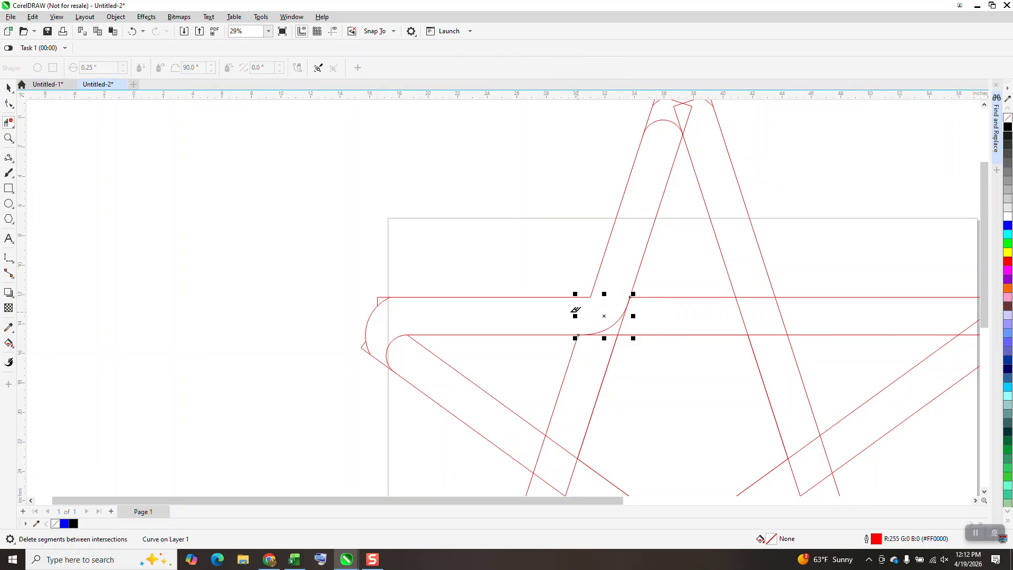
# Step: Set the nudge distance to 50 inches with nothing selected
pyautogui.scroll(-3, 468, 278)
pyautogui.scroll(-2, 412, 259)
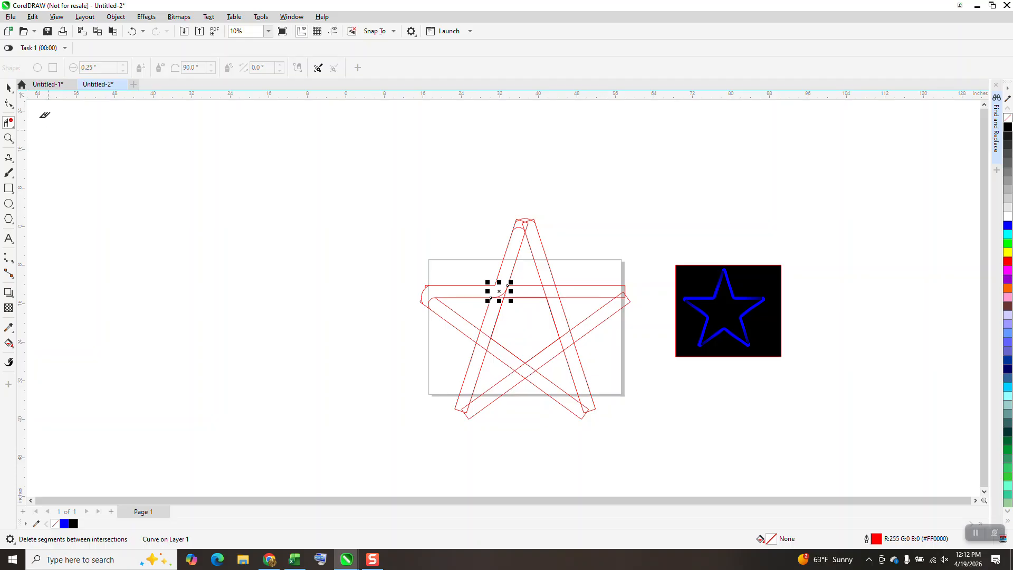
pyautogui.click(9, 88)
pyautogui.moveTo(387, 198); pyautogui.dragTo(674, 445)
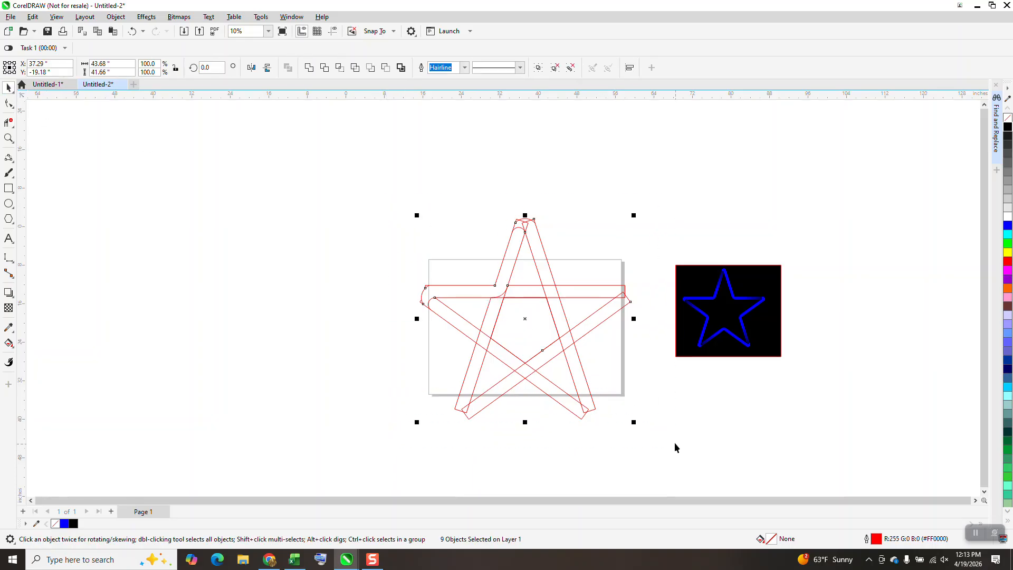
pyautogui.click(348, 152)
pyautogui.write('50')
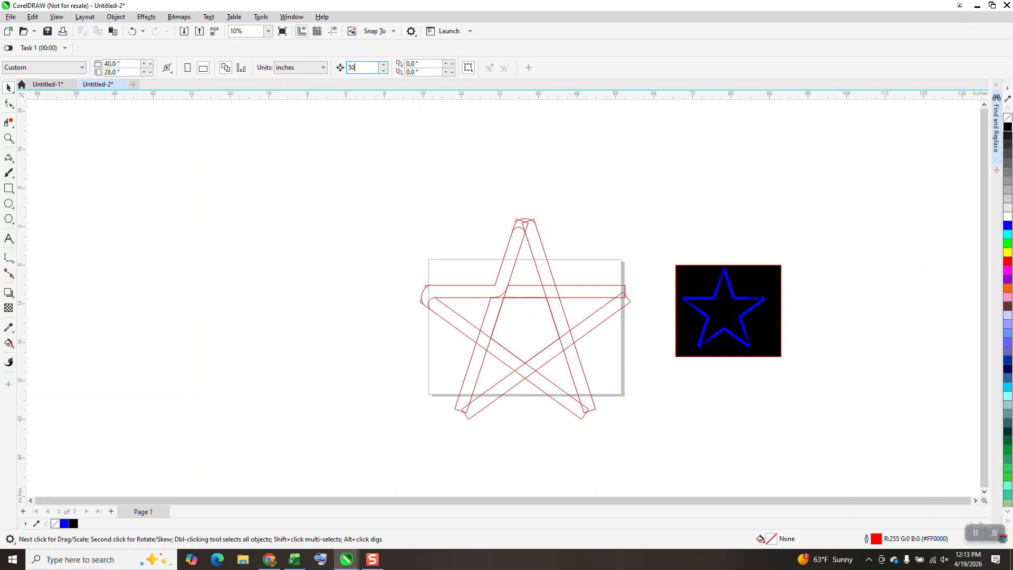
pyautogui.press('Return')
# Step: Smart-fill the bent band between the star's top and left tips with blue and no outline, and shift the filled shape 50 inches left
pyautogui.click(10, 345)
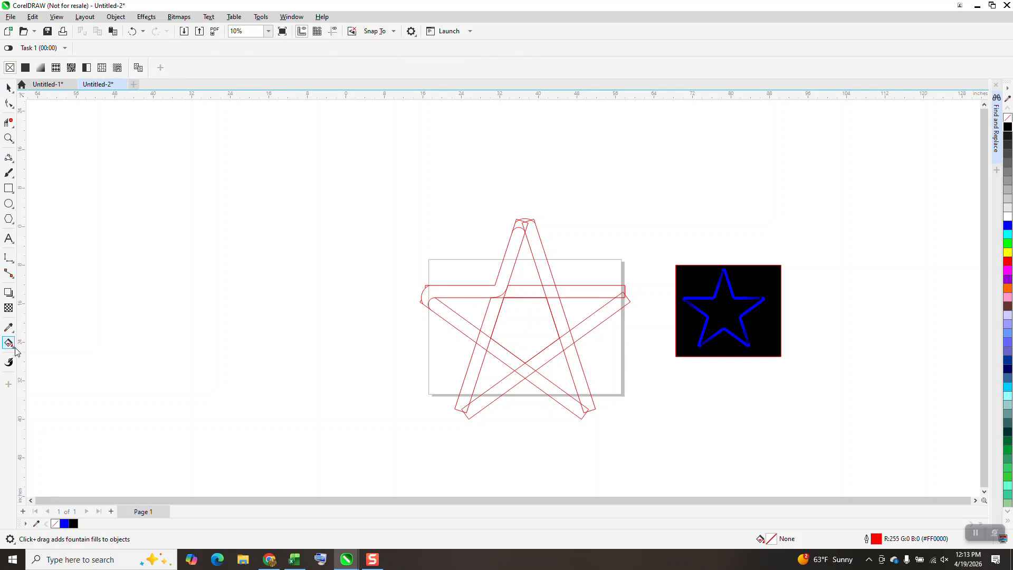
pyautogui.click(16, 348)
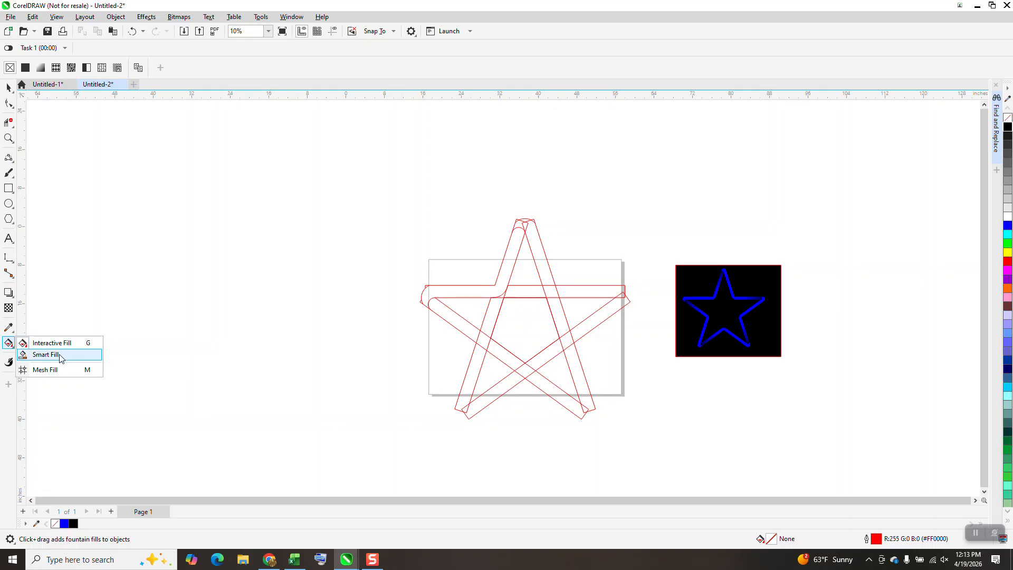
pyautogui.click(46, 355)
pyautogui.click(508, 261)
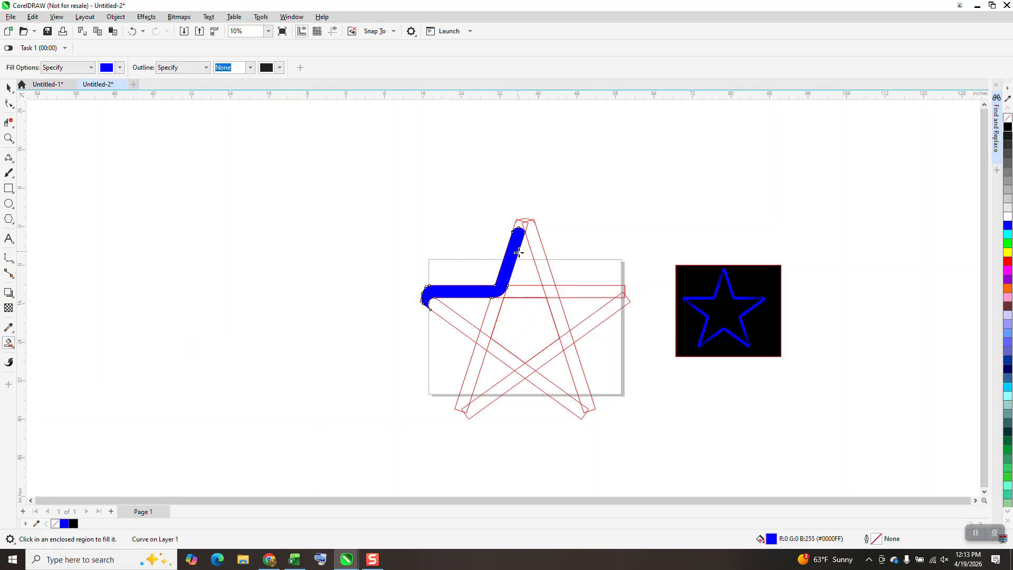
pyautogui.press('Left')
# Step: Move the red star outlines 50 inches up and return the blue band 50 inches right to its original position
pyautogui.click(8, 87)
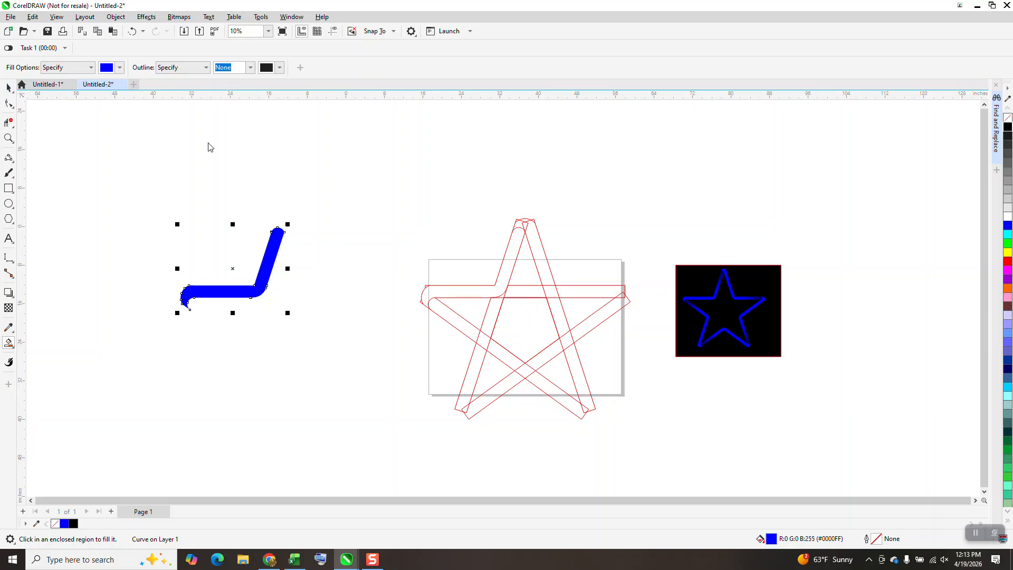
pyautogui.moveTo(377, 176); pyautogui.dragTo(684, 477)
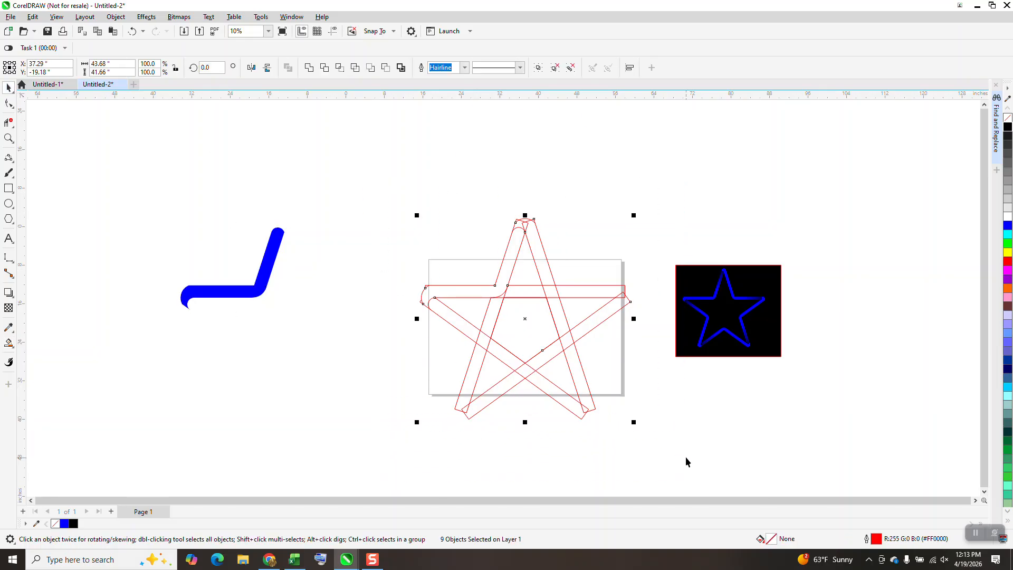
pyautogui.hotkey('shift', 'Up')
pyautogui.click(273, 274)
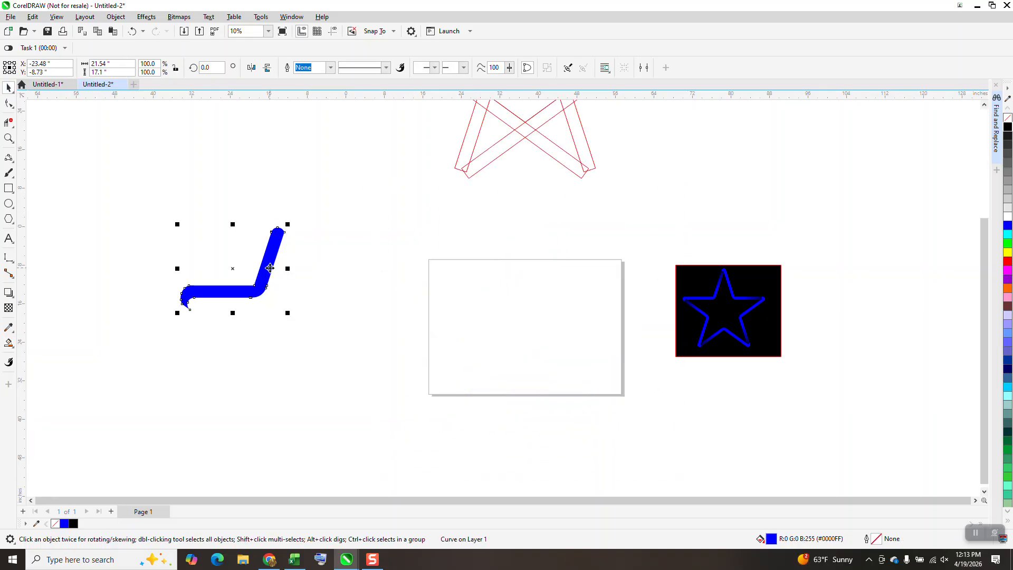
pyautogui.hotkey('shift', 'Right')
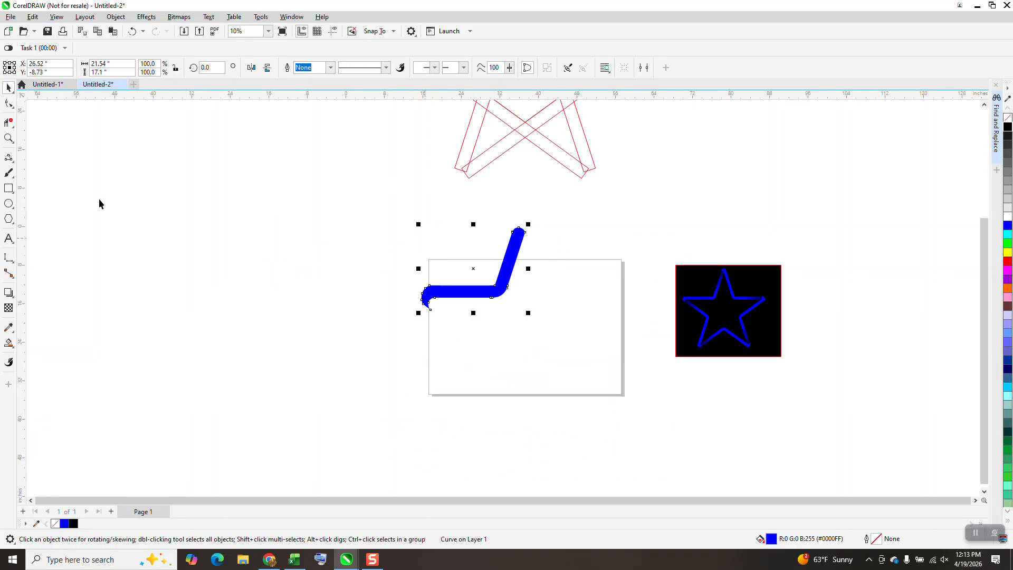
# Step: Apply a linear fountain fill to the band, running from blue at its inner corner to black beyond the top tip
pyautogui.click(8, 138)
pyautogui.moveTo(425, 210); pyautogui.dragTo(573, 336)
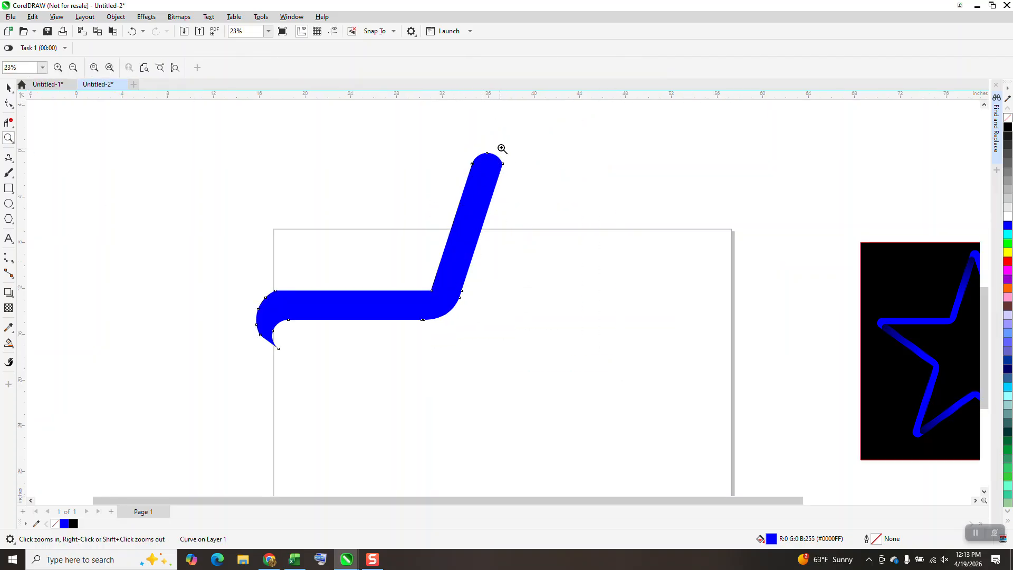
pyautogui.click(9, 343)
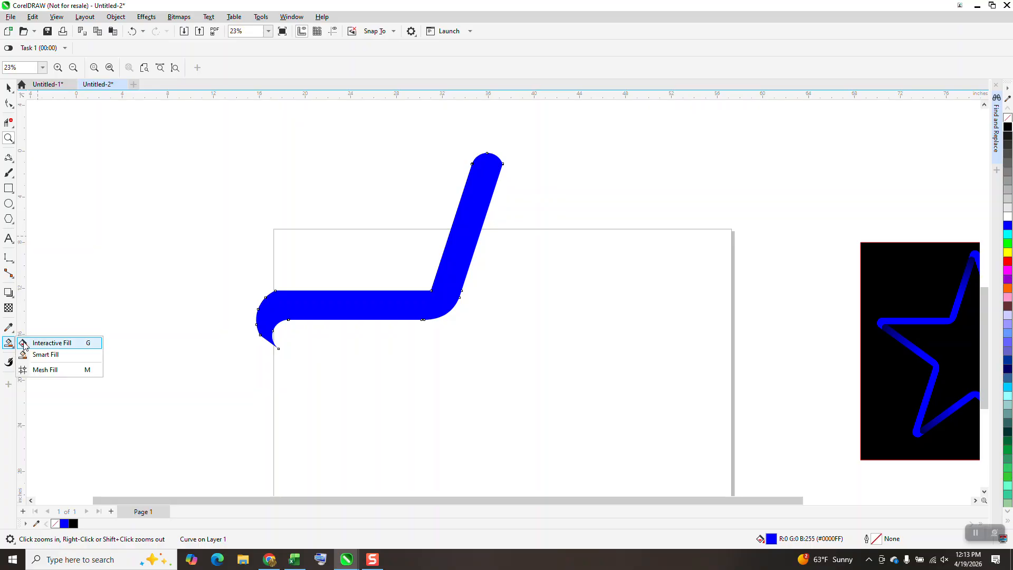
pyautogui.click(48, 342)
pyautogui.moveTo(461, 238)
pyautogui.mouseDown()
pyautogui.moveTo(511, 163)
pyautogui.moveTo(514, 138)
pyautogui.mouseUp()
pyautogui.moveTo(1008, 129); pyautogui.dragTo(516, 139)
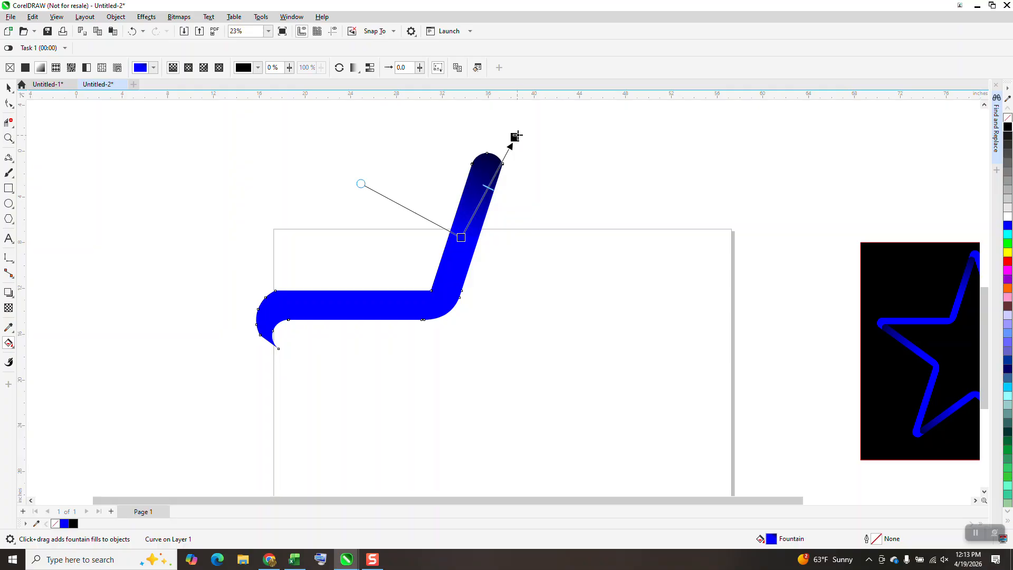
pyautogui.moveTo(462, 239); pyautogui.dragTo(446, 290)
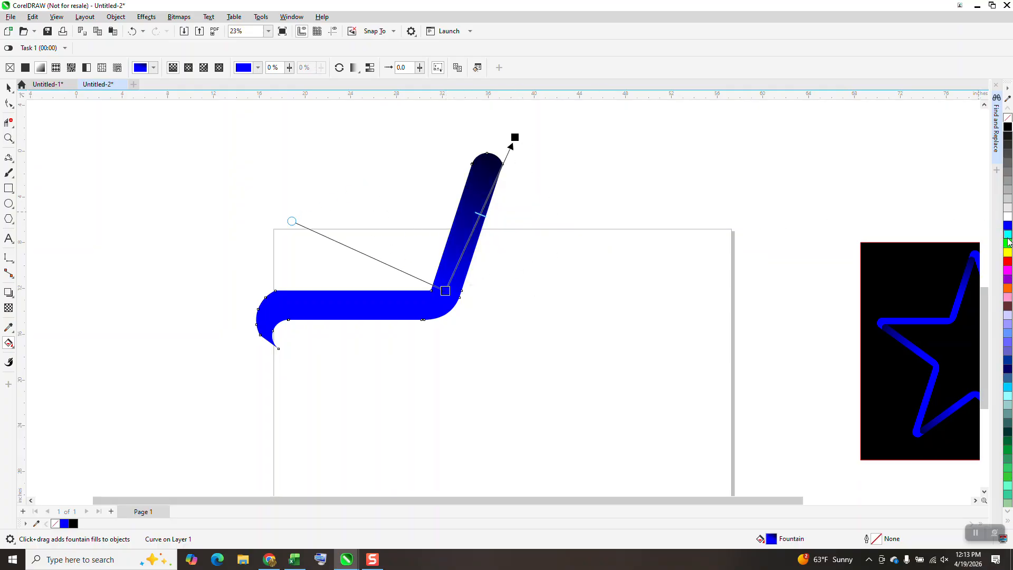
# Step: Add a cyan highlight bordered by blue at the band's inner corner and skew the gradient toward the horizontal arm
pyautogui.moveTo(1007, 239); pyautogui.dragTo(452, 278)
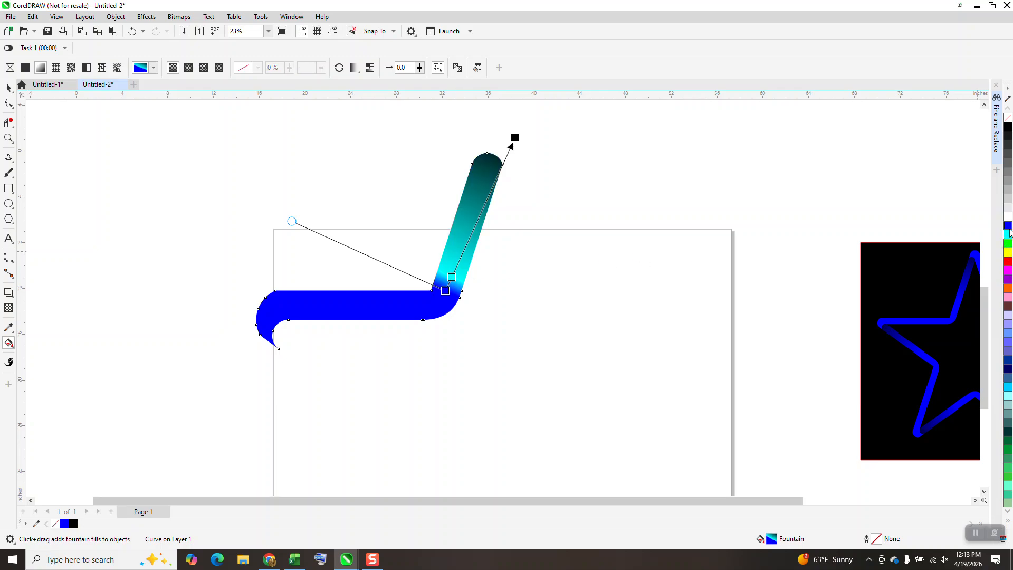
pyautogui.moveTo(1008, 226); pyautogui.dragTo(441, 307)
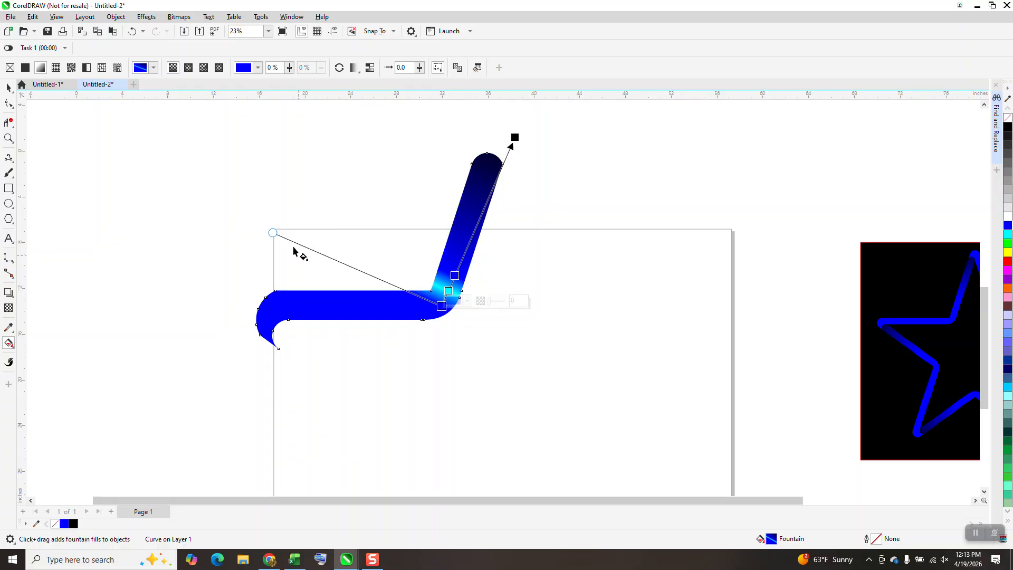
pyautogui.moveTo(273, 232); pyautogui.dragTo(264, 277)
pyautogui.click(8, 88)
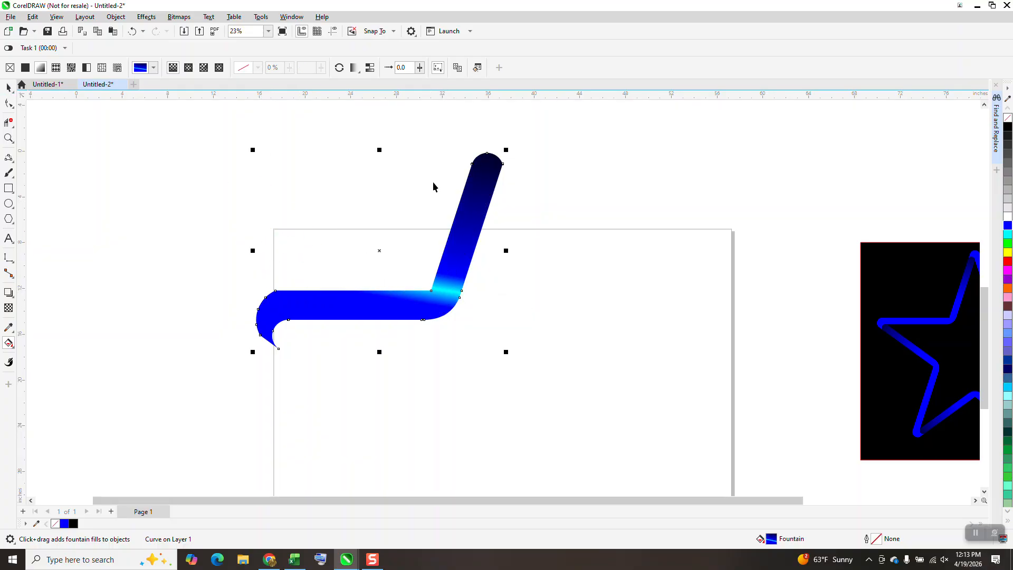
# Step: Copy the gradient band around the star's centre in successive 72-degree rotations until five bands complete the star
pyautogui.scroll(-1, 474, 205)
pyautogui.scroll(-1, 496, 222)
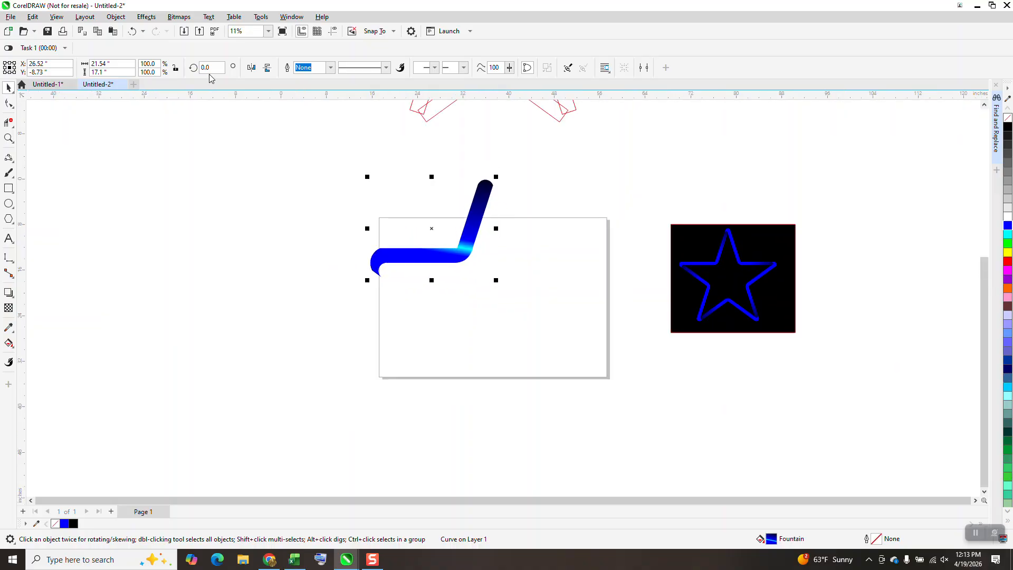
pyautogui.write('72')
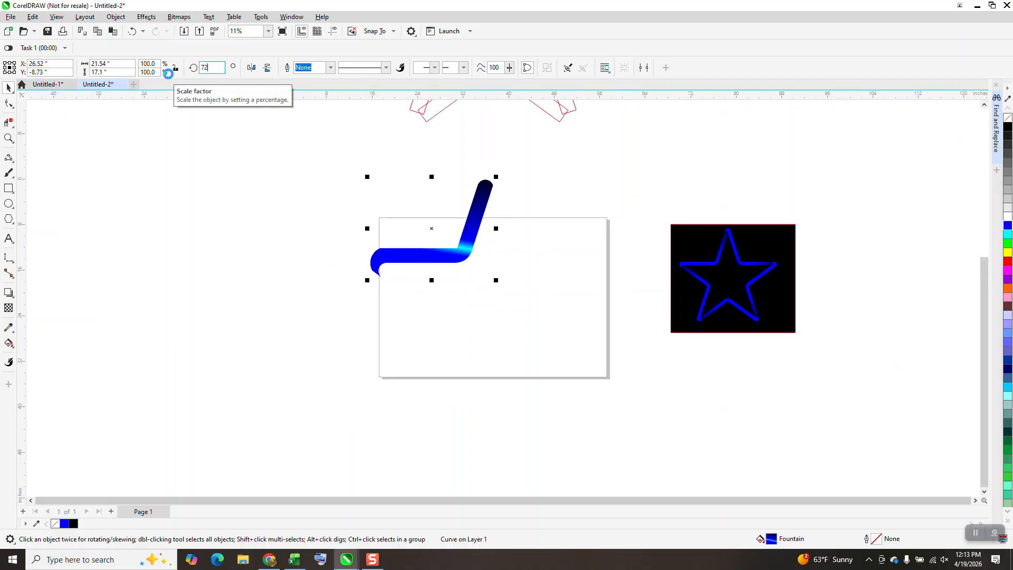
pyautogui.press('Return')
pyautogui.hotkey('ctrl', 'r')
pyautogui.hotkey('ctrl', 'r')
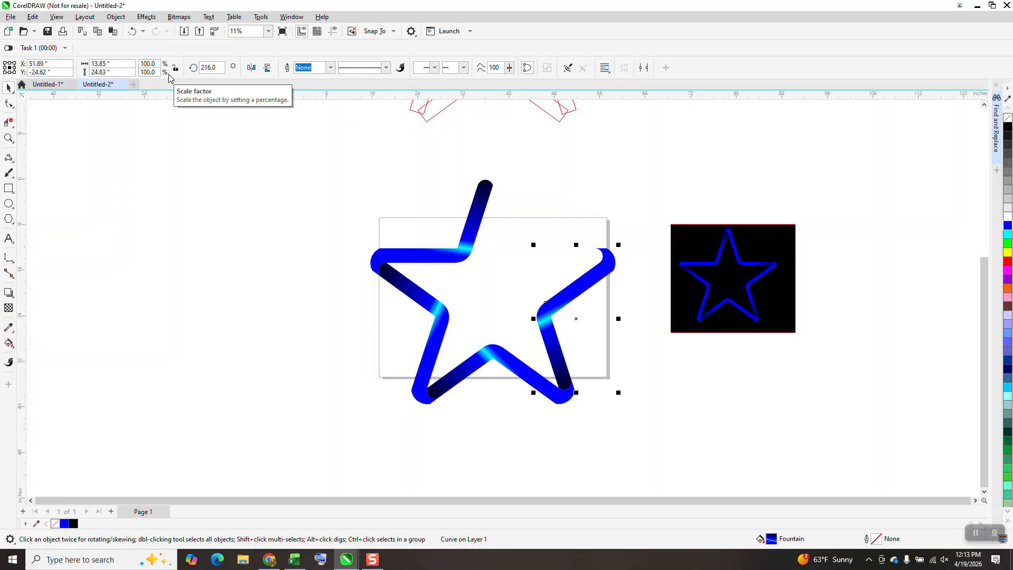
pyautogui.hotkey('ctrl', 'r')
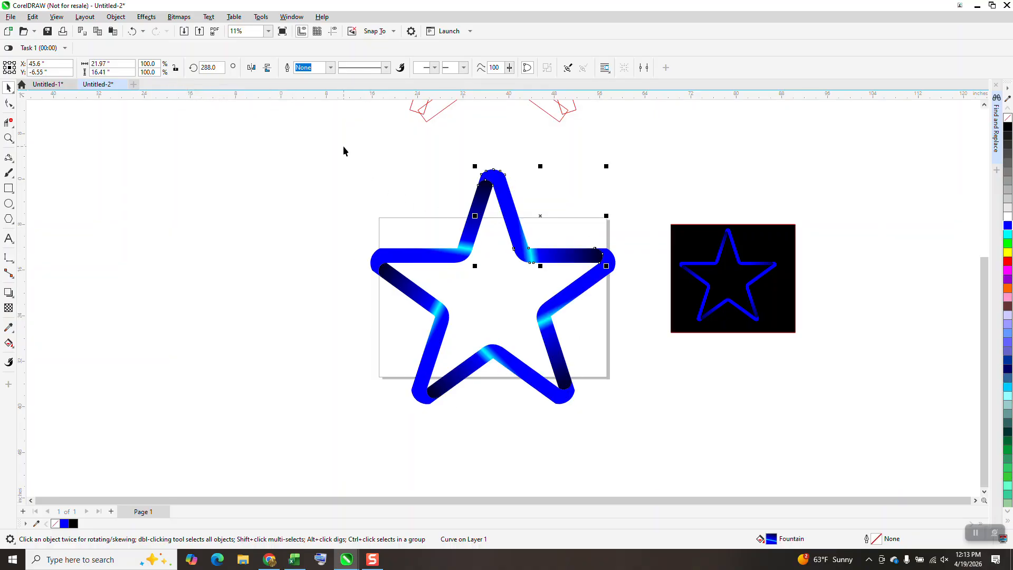
# Step: Group the five gradient bands and scale the star down proportionally so it fits within the black rectangle's size
pyautogui.moveTo(343, 146); pyautogui.dragTo(647, 442)
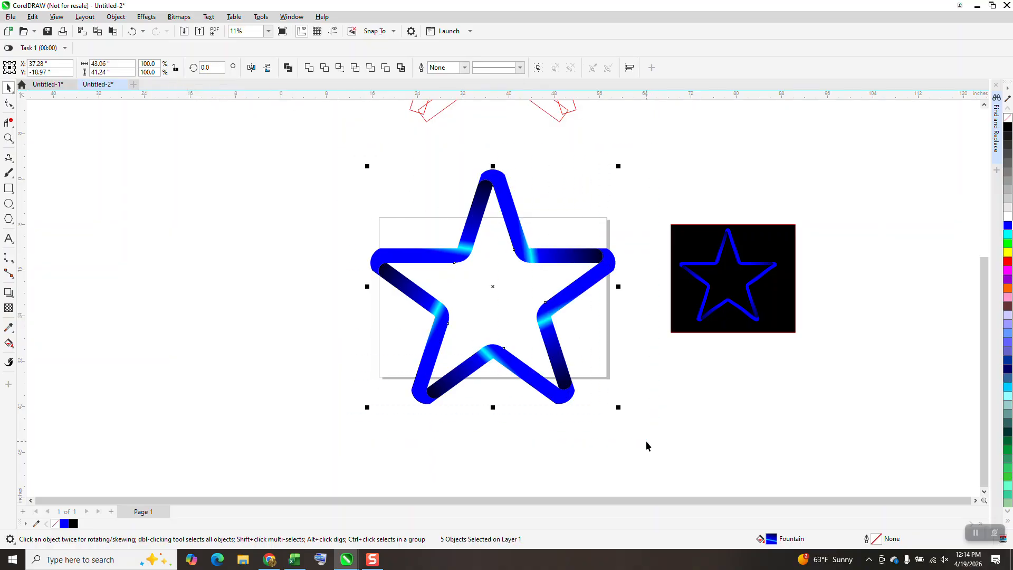
pyautogui.hotkey('ctrl', 'g')
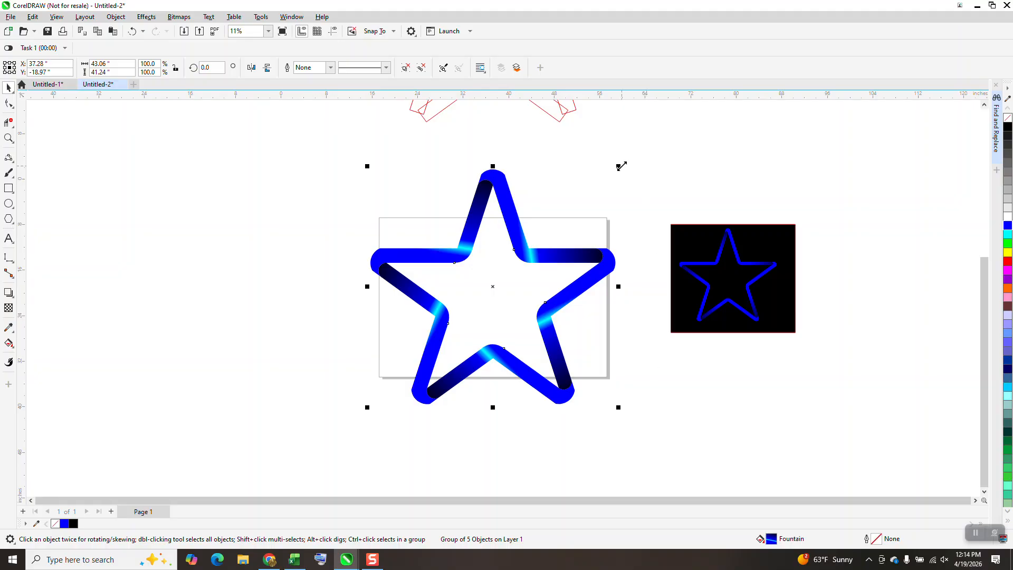
pyautogui.moveTo(619, 166); pyautogui.dragTo(499, 274)
# Step: Place the black rectangle behind the reduced gradient star and inspect the star against it up close
pyautogui.moveTo(688, 290); pyautogui.dragTo(437, 296)
pyautogui.click(9, 138)
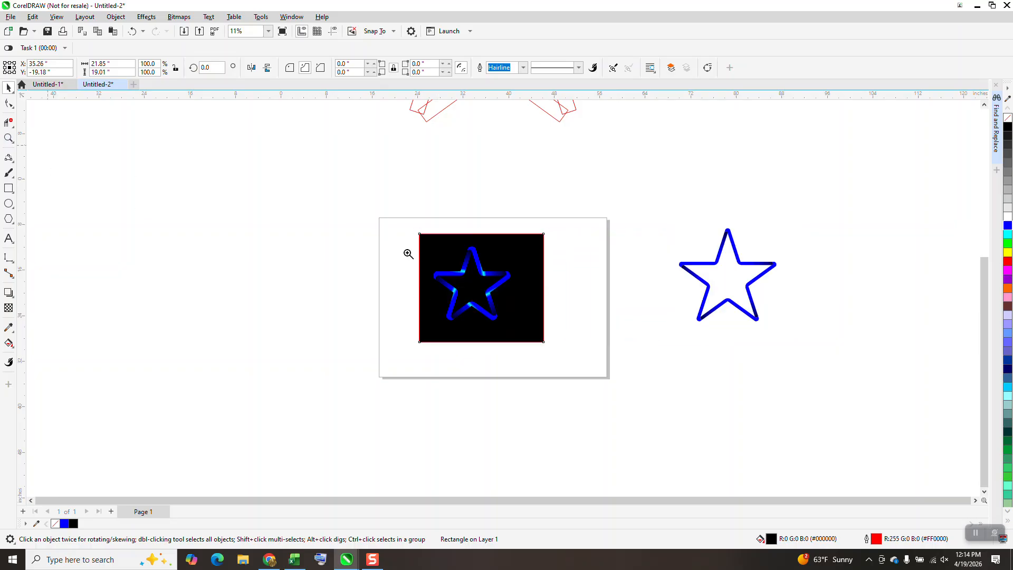
pyautogui.moveTo(412, 231); pyautogui.dragTo(528, 356)
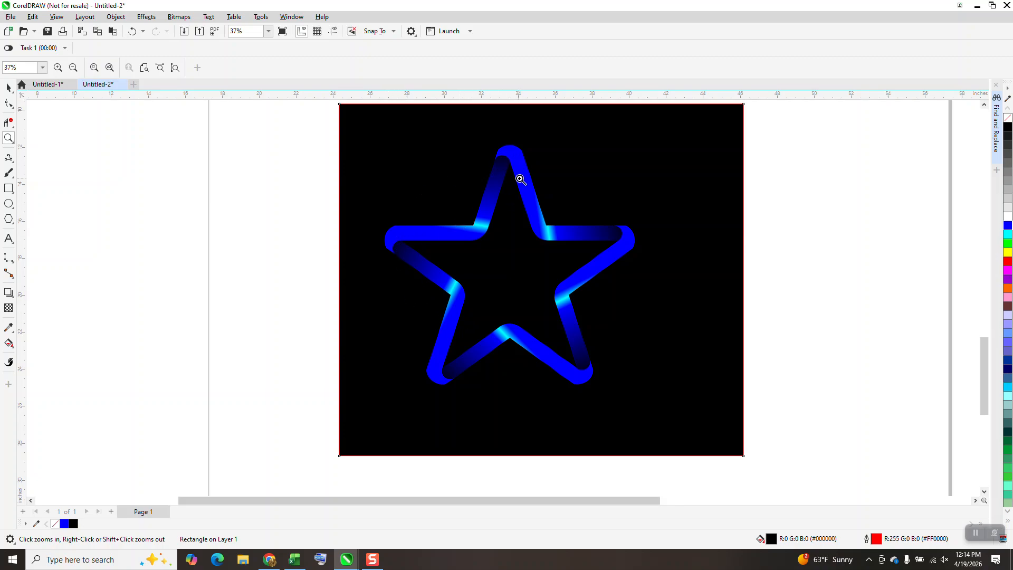
pyautogui.rightClick(494, 151)
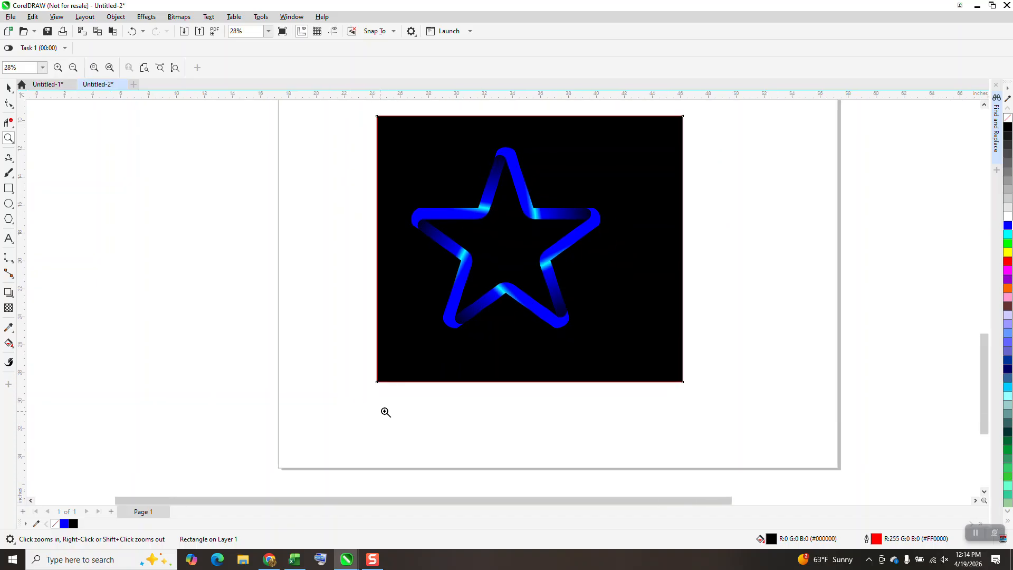
pyautogui.scroll(-6, 404, 413)
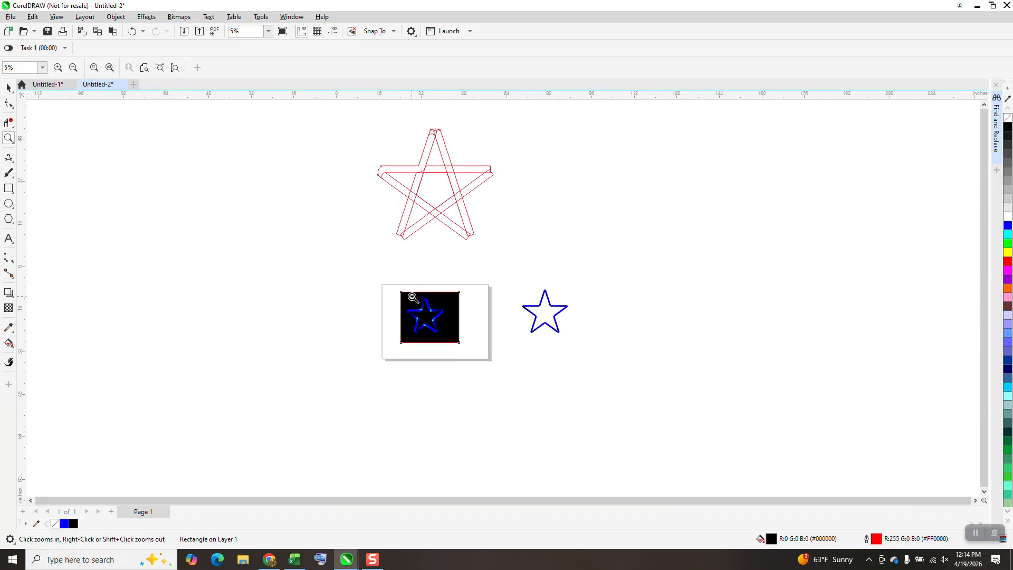
# Step: Move the gradient star and its black rectangle 100 inches right, and bring the red star outlines 50 inches down
pyautogui.moveTo(389, 276); pyautogui.dragTo(485, 351)
pyautogui.press('Right')
pyautogui.press('Right')
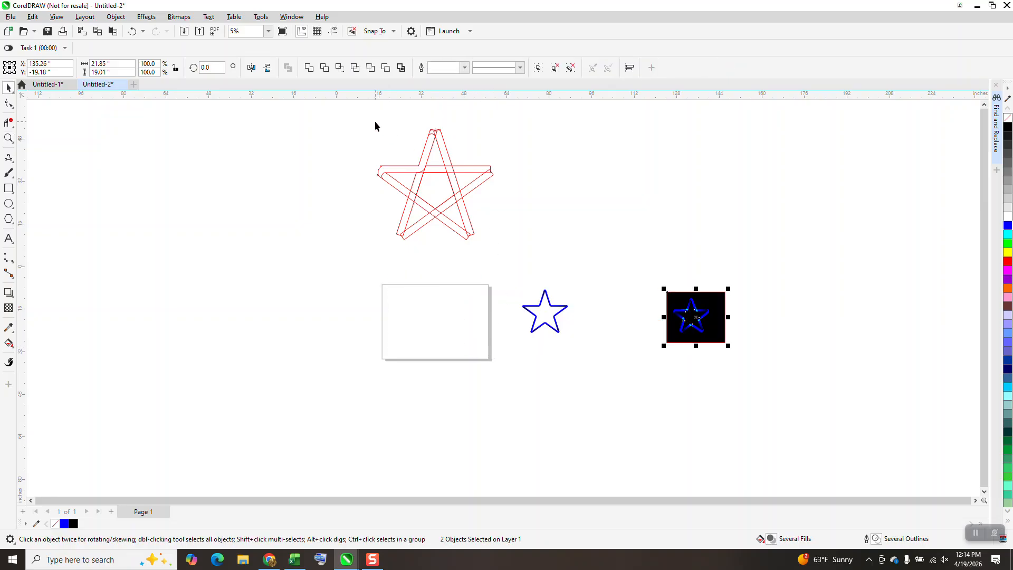
pyautogui.moveTo(363, 118); pyautogui.dragTo(523, 264)
pyautogui.press('Down')
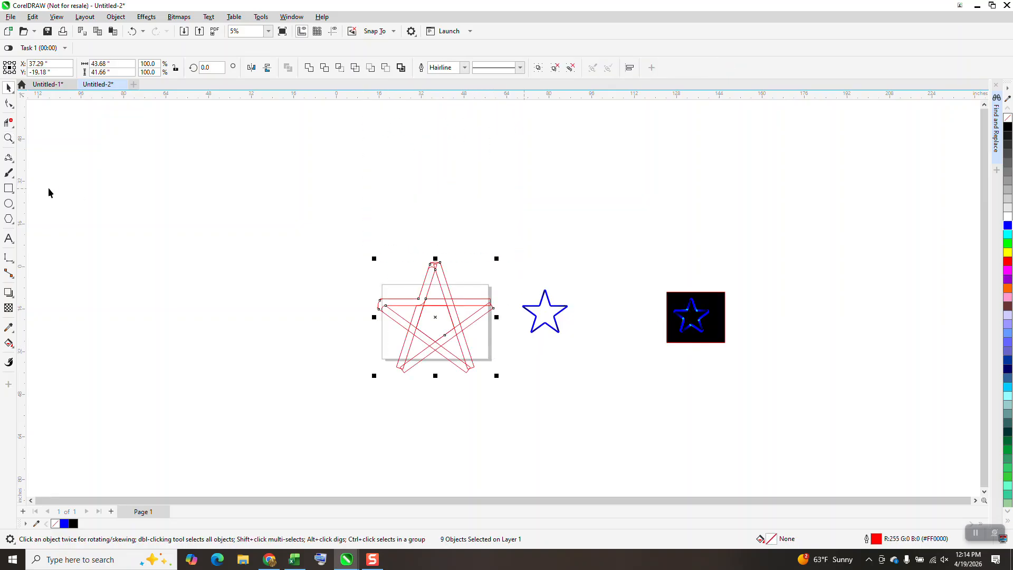
# Step: Ungroup the outer and inner rounding arcs at the red star's top tip
pyautogui.click(9, 139)
pyautogui.moveTo(400, 249); pyautogui.dragTo(491, 298)
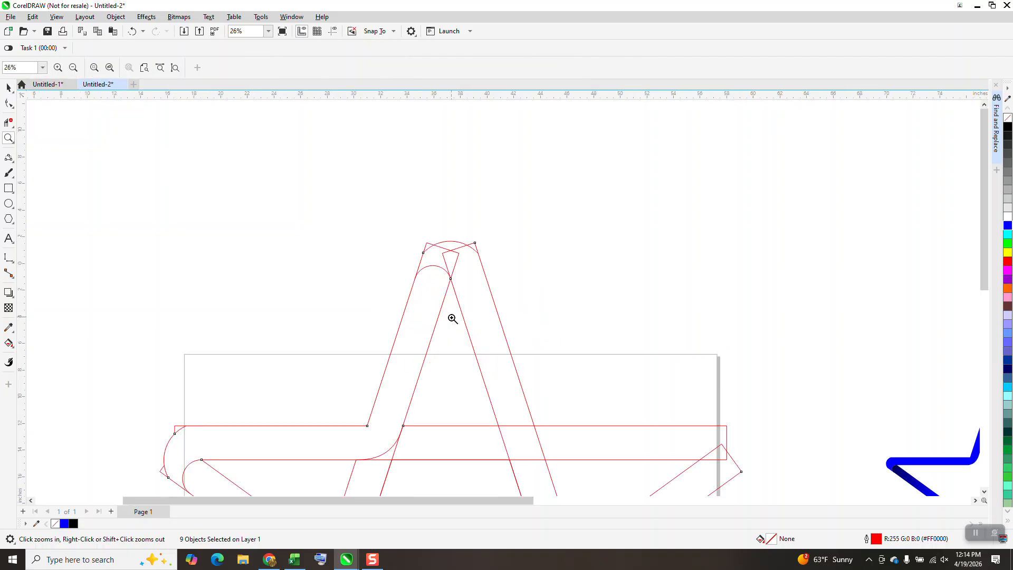
pyautogui.press('space')
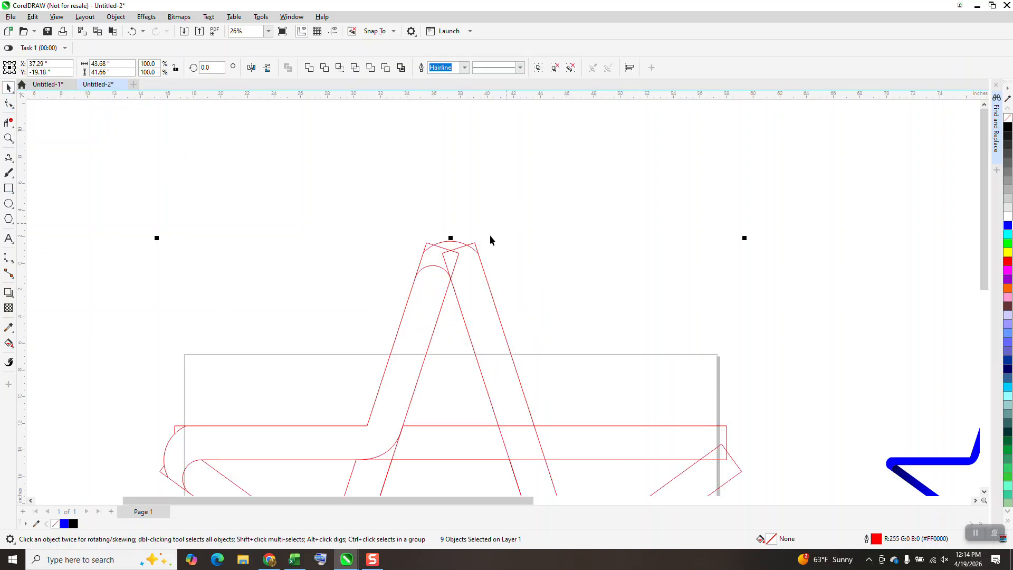
pyautogui.click(464, 155)
pyautogui.click(457, 242)
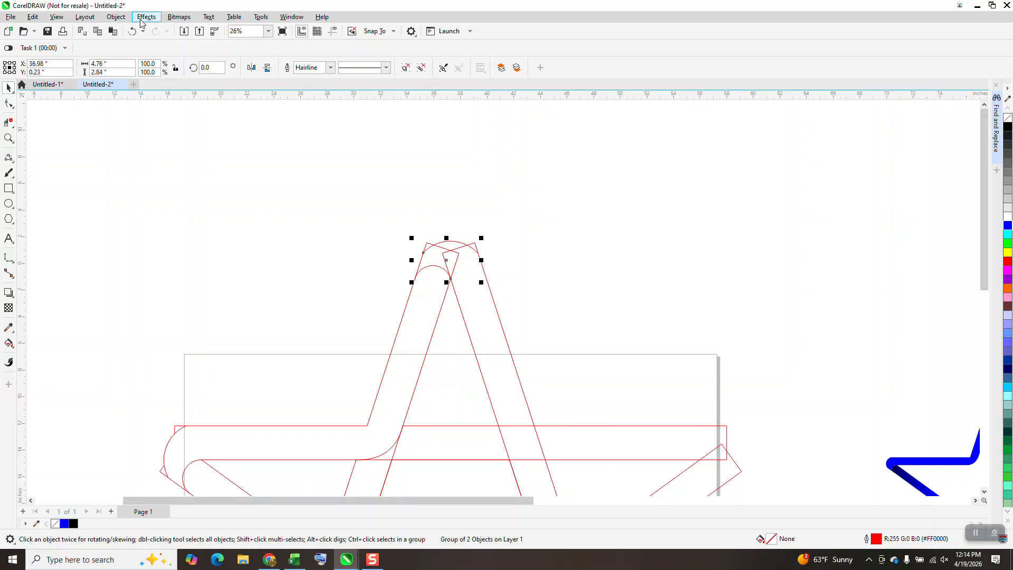
pyautogui.click(116, 17)
pyautogui.moveTo(175, 197)
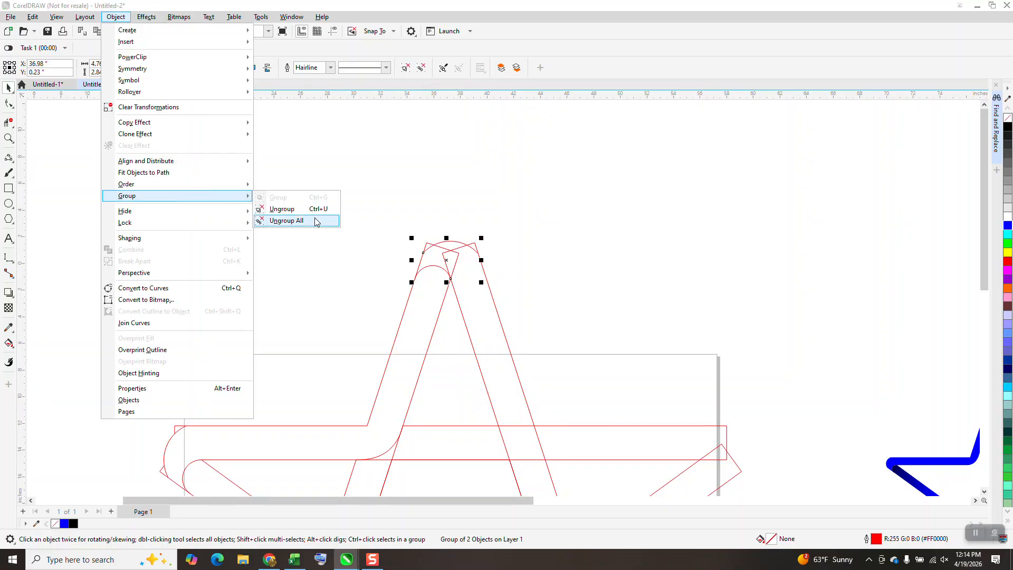
pyautogui.click(310, 209)
pyautogui.click(304, 194)
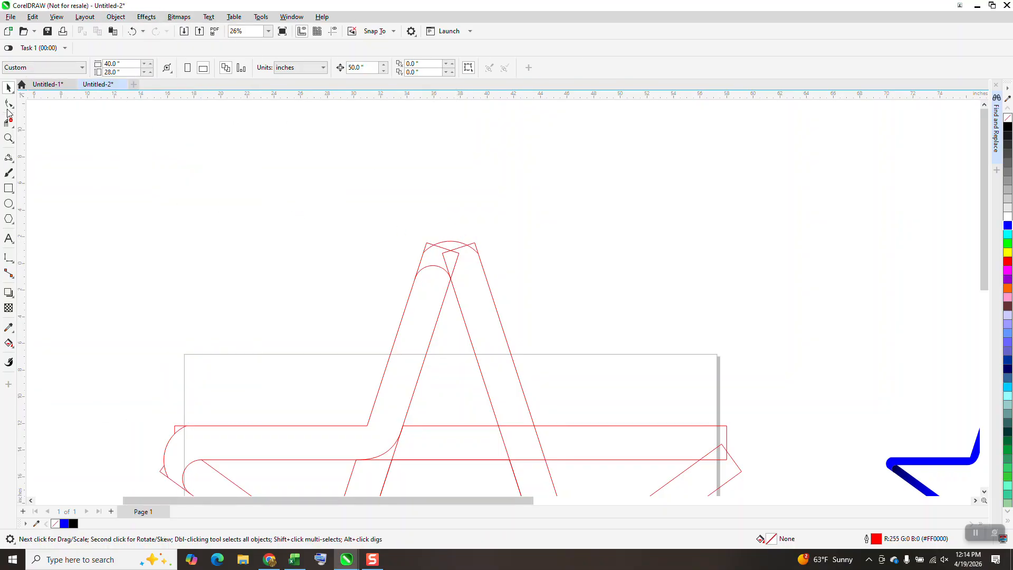
# Step: Draw a higher three-point arc about 4.12 inches wide over the top tip, joining the endpoints of the existing outer arc
pyautogui.click(9, 103)
pyautogui.click(464, 244)
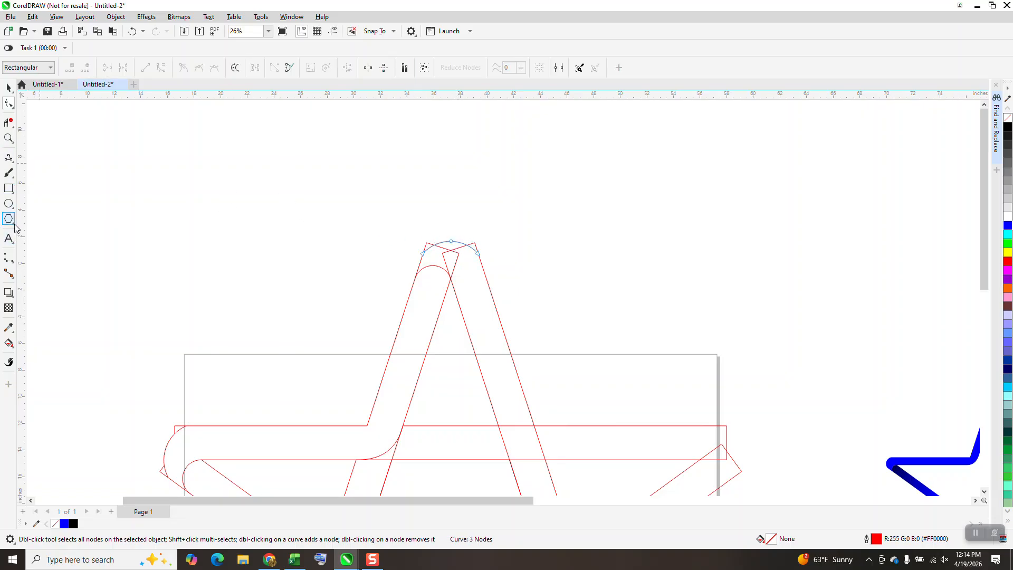
pyautogui.click(11, 161)
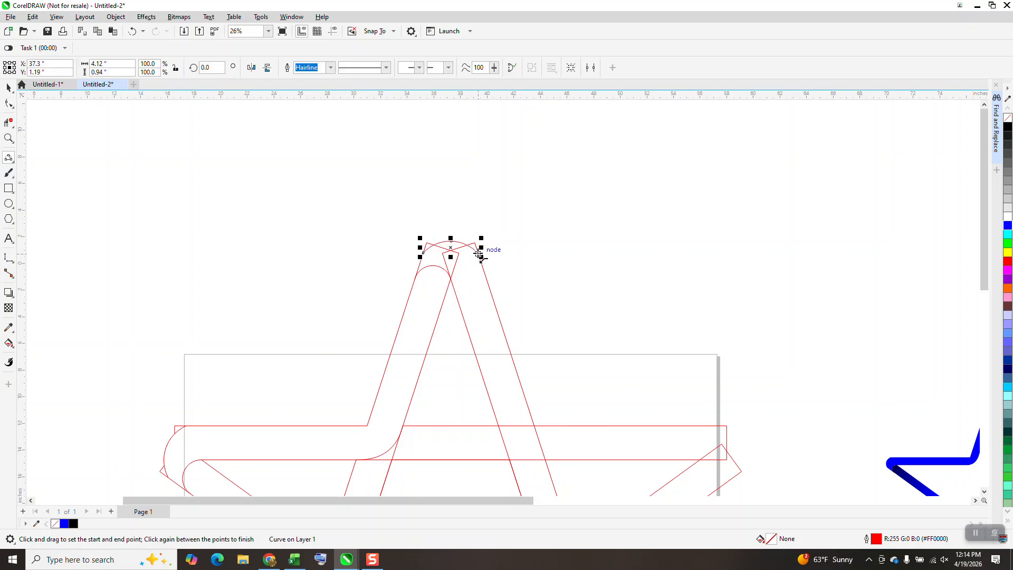
pyautogui.moveTo(480, 253); pyautogui.dragTo(424, 251)
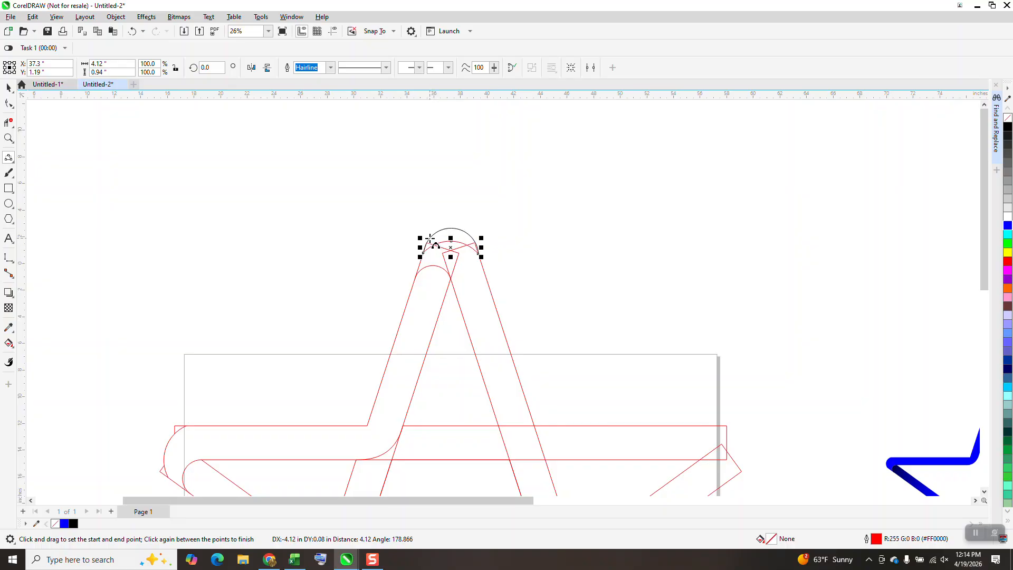
pyautogui.click(426, 244)
# Step: Delete every segment of the old, flatter outer arc at the top tip, keeping the new higher arc
pyautogui.click(8, 138)
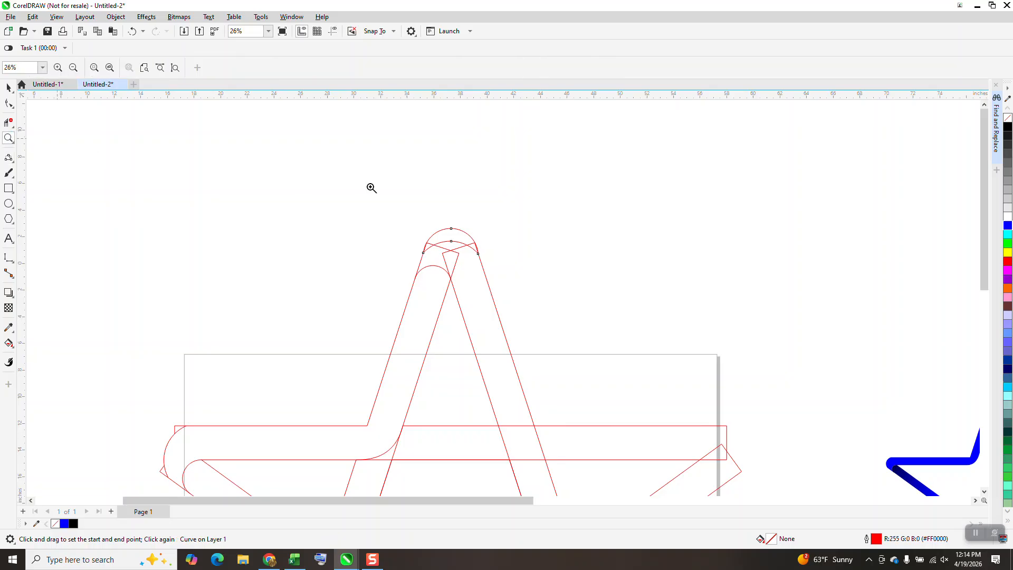
pyautogui.moveTo(351, 185); pyautogui.dragTo(628, 361)
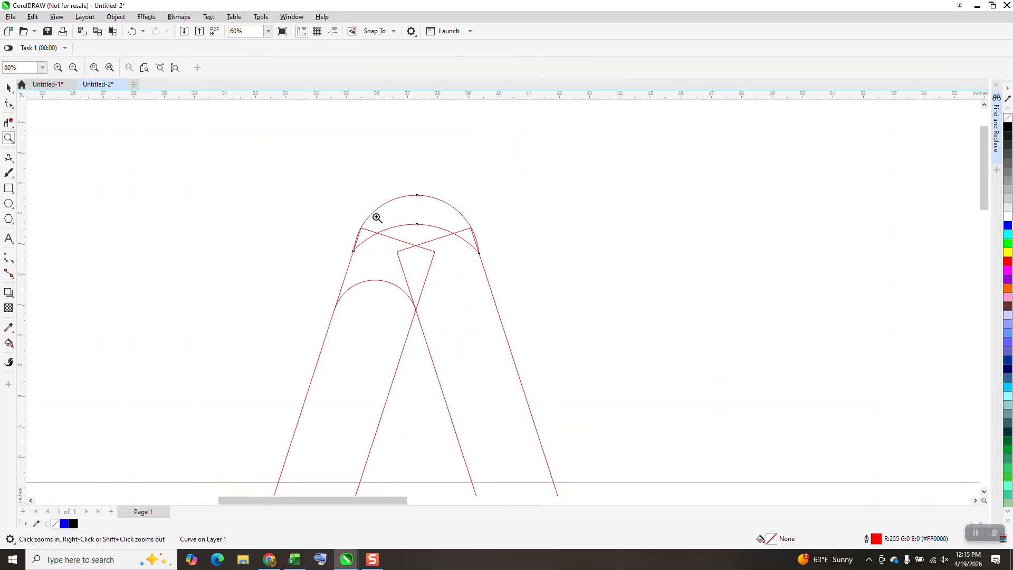
pyautogui.moveTo(399, 244); pyautogui.dragTo(590, 321)
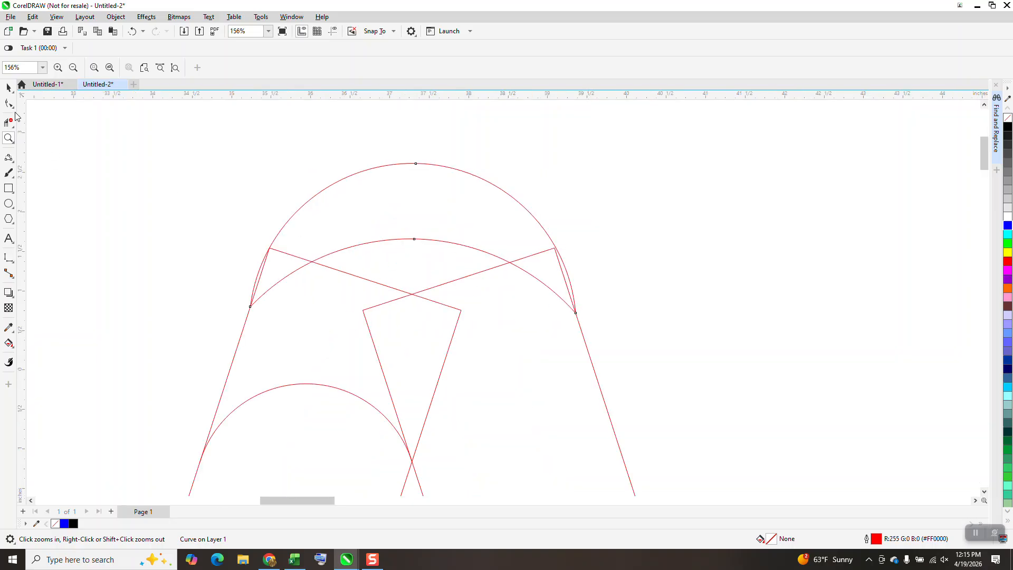
pyautogui.click(8, 103)
pyautogui.click(547, 242)
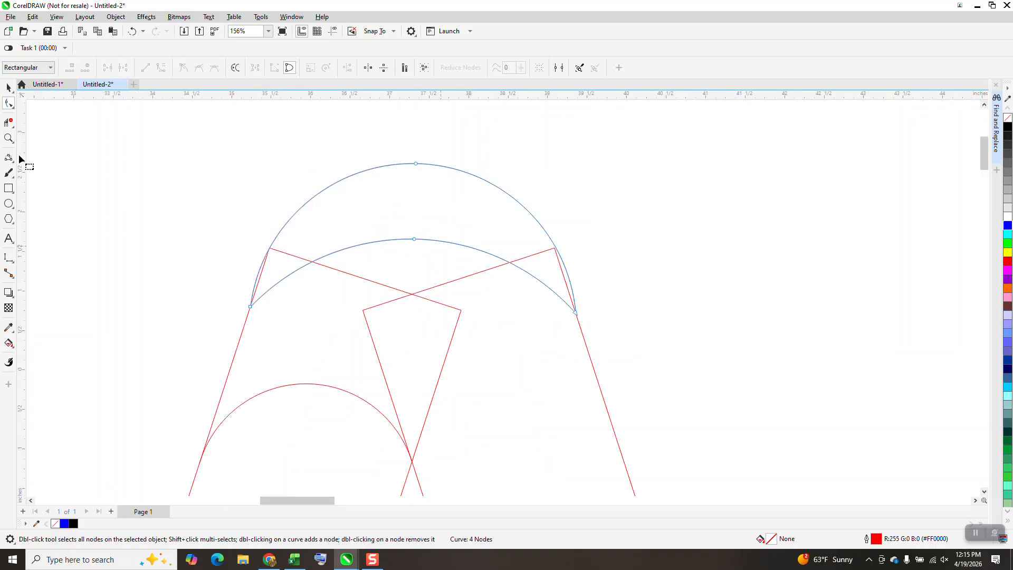
pyautogui.click(8, 122)
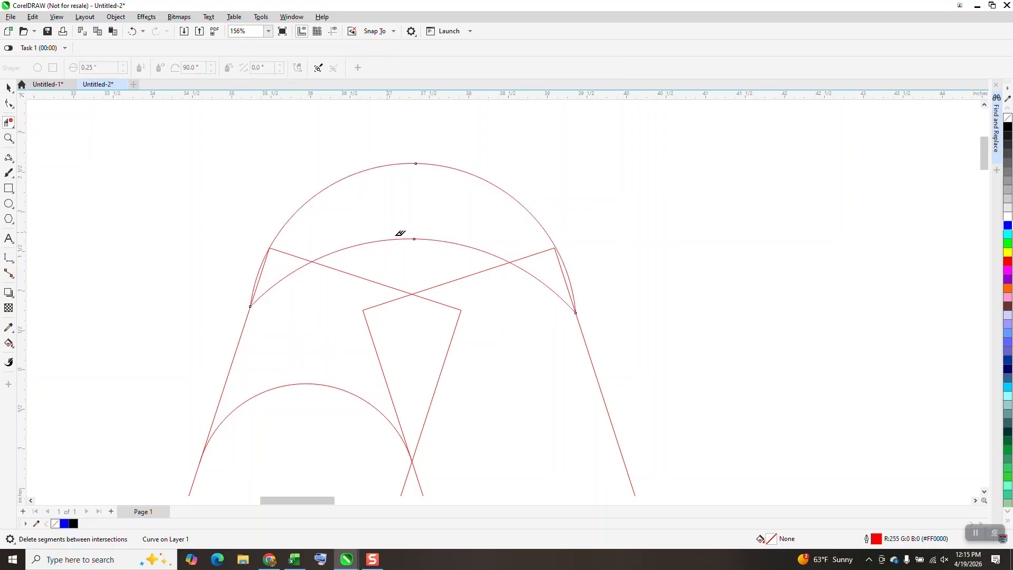
pyautogui.click(435, 240)
pyautogui.click(533, 276)
pyautogui.click(282, 267)
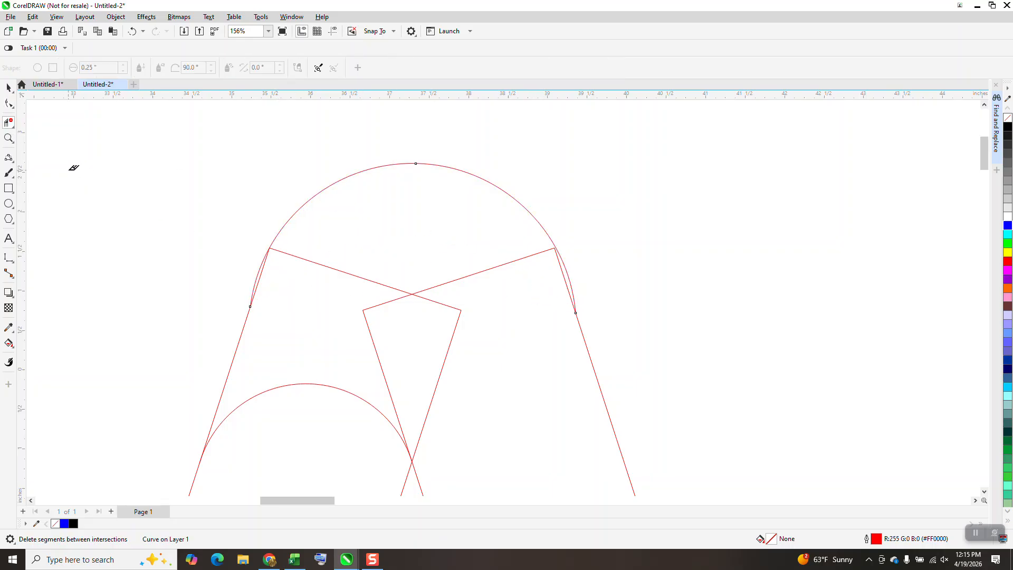
# Step: Adjust the curve handles at both ends of the new top arc so it blends more closely into the arm edges
pyautogui.click(12, 105)
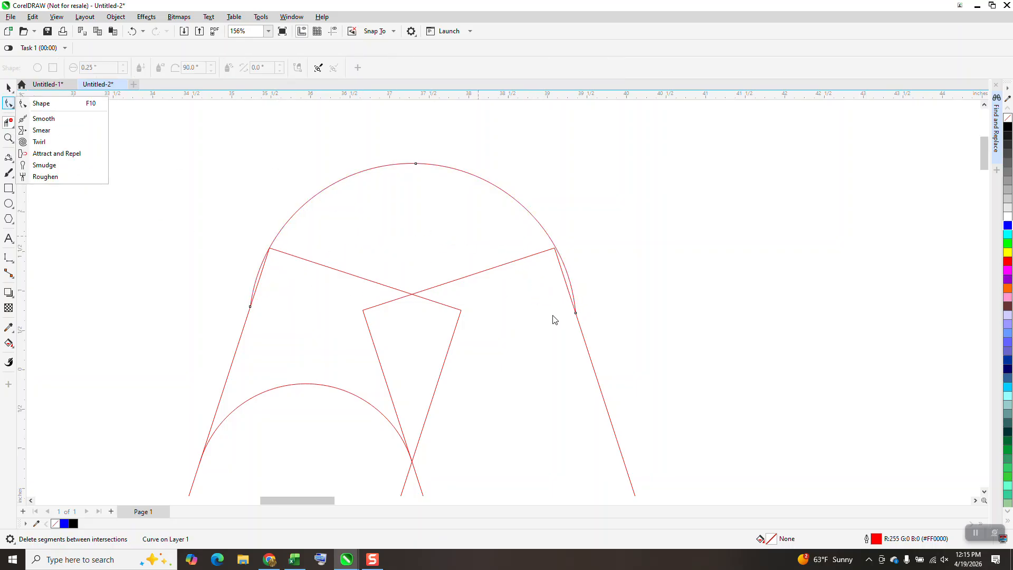
pyautogui.click(41, 103)
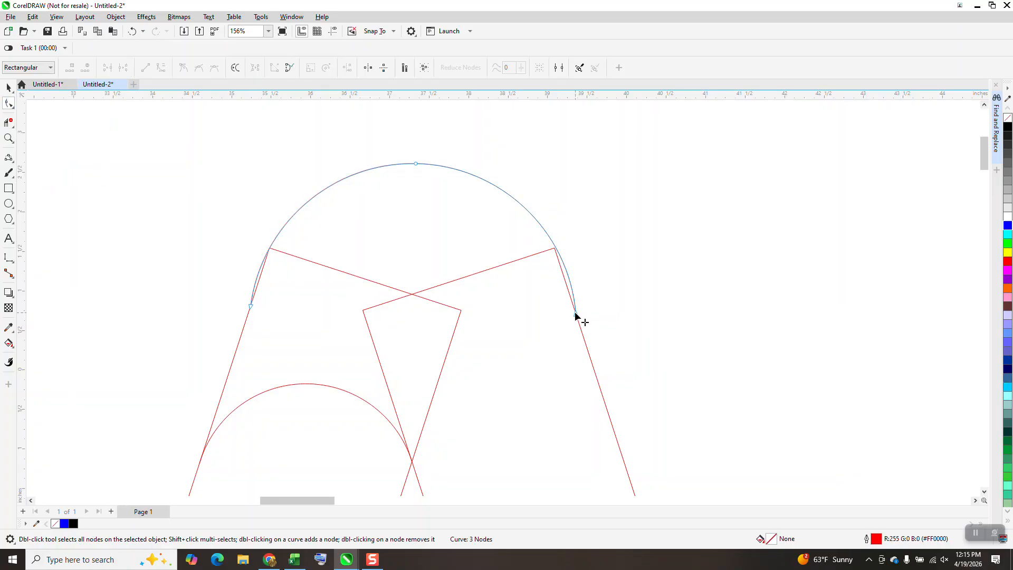
pyautogui.click(576, 314)
pyautogui.moveTo(570, 230); pyautogui.dragTo(559, 223)
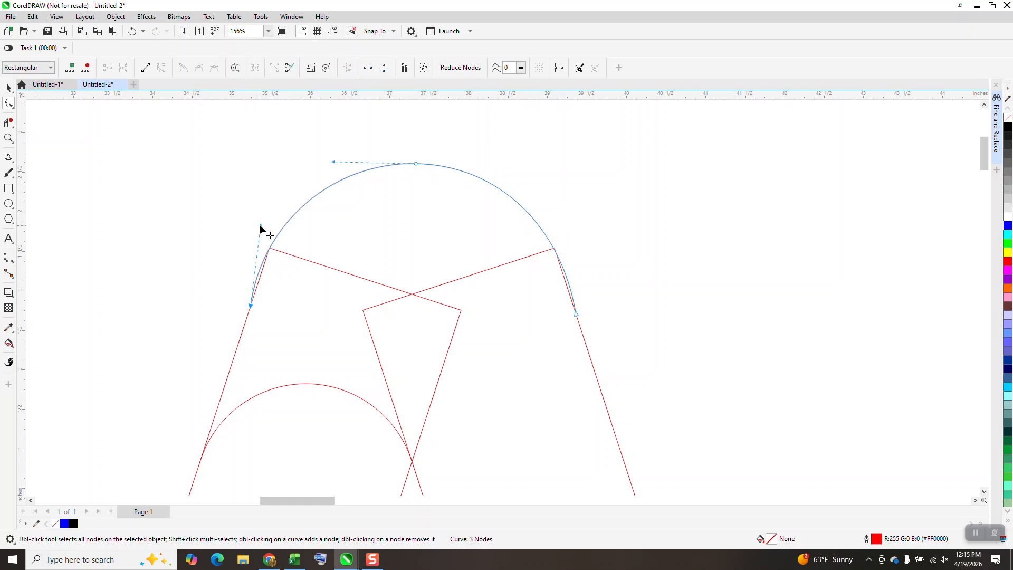
pyautogui.moveTo(261, 226); pyautogui.dragTo(267, 219)
pyautogui.scroll(-2, 277, 214)
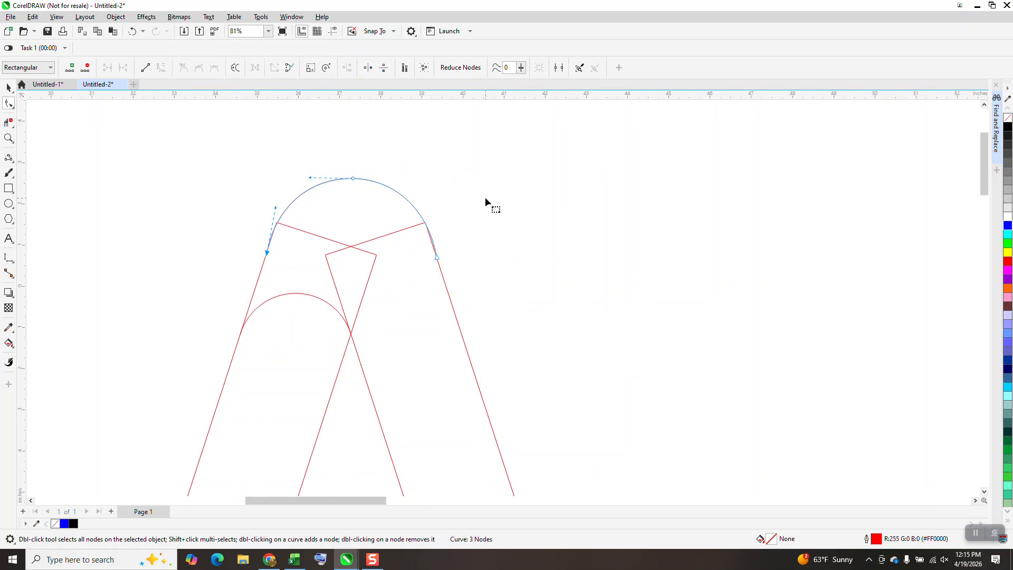
pyautogui.scroll(-1, 320, 217)
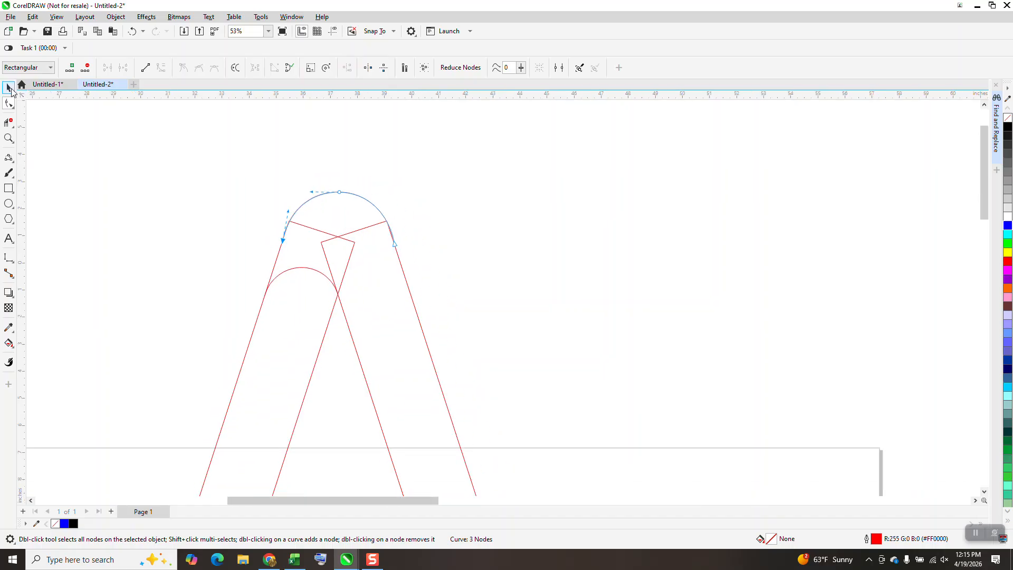
# Step: Group the reshaped outer arc with the inner arc at the top tip
pyautogui.click(8, 87)
pyautogui.moveTo(244, 160); pyautogui.dragTo(453, 324)
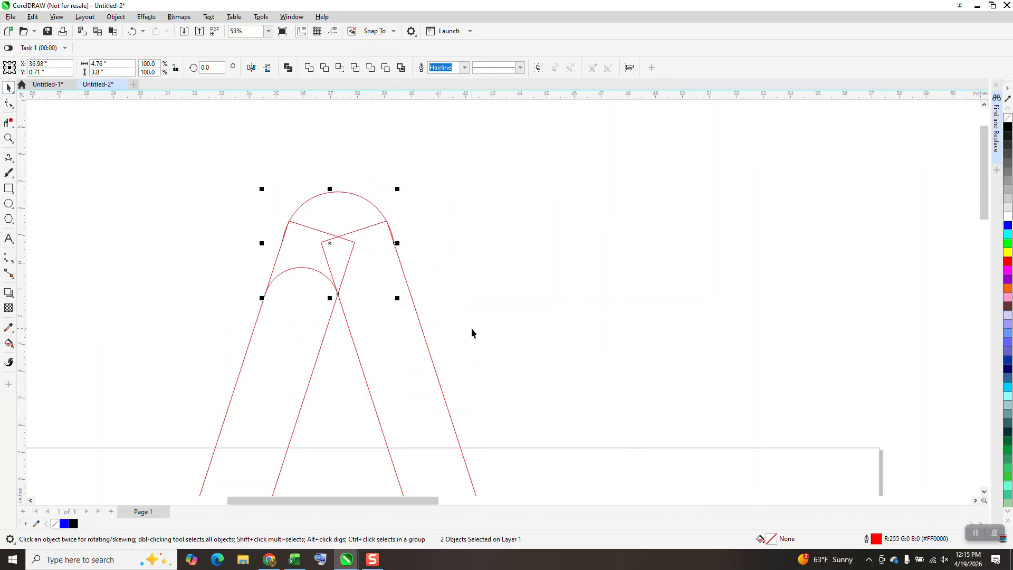
pyautogui.hotkey('ctrl', 'g')
# Step: Delete the old rounding arcs at the red star's left tip and select the grouped arcs at the top tip
pyautogui.scroll(-4, 267, 218)
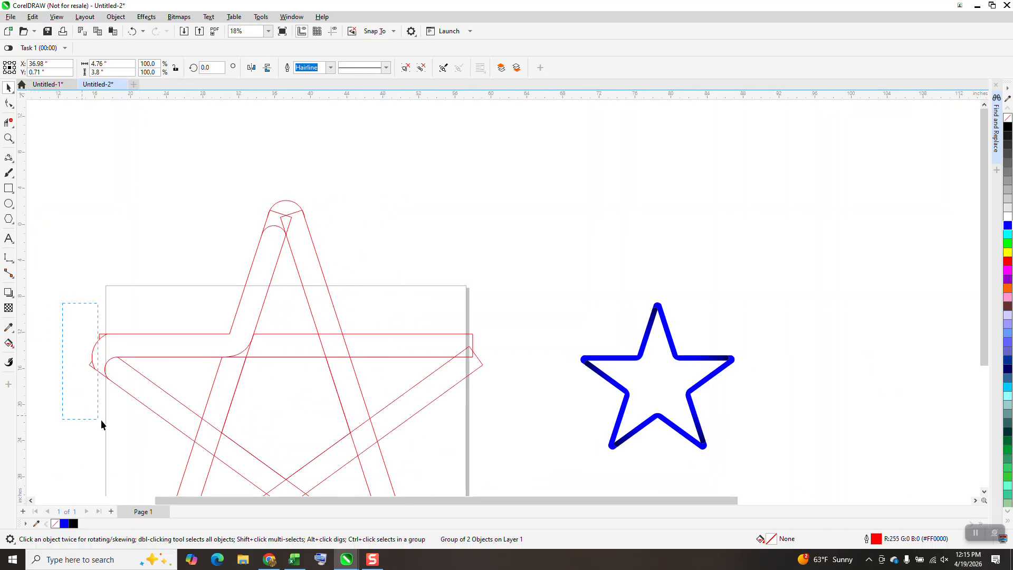
pyautogui.moveTo(101, 421); pyautogui.dragTo(102, 421)
pyautogui.press('Escape')
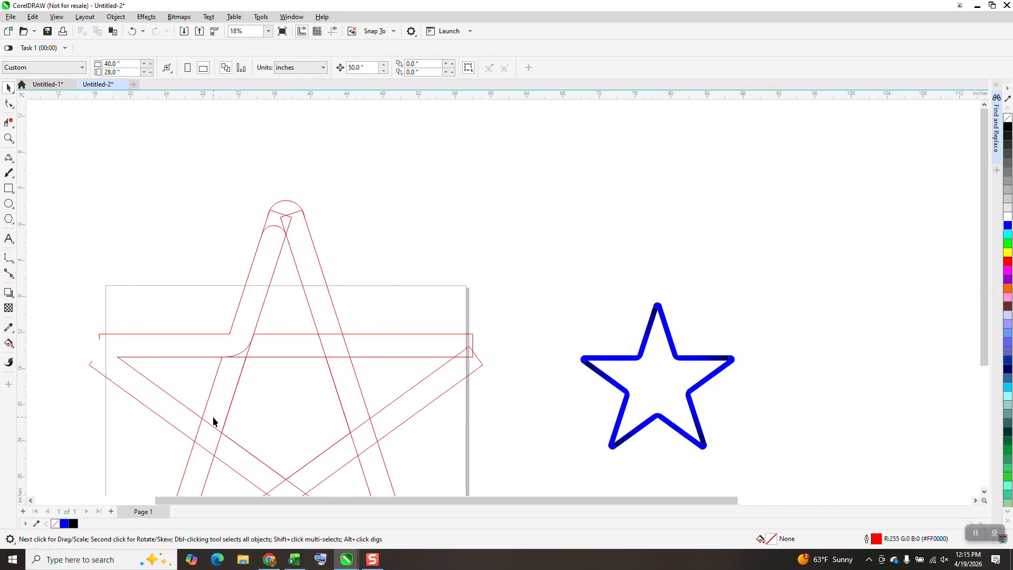
pyautogui.moveTo(356, 260); pyautogui.dragTo(369, 264)
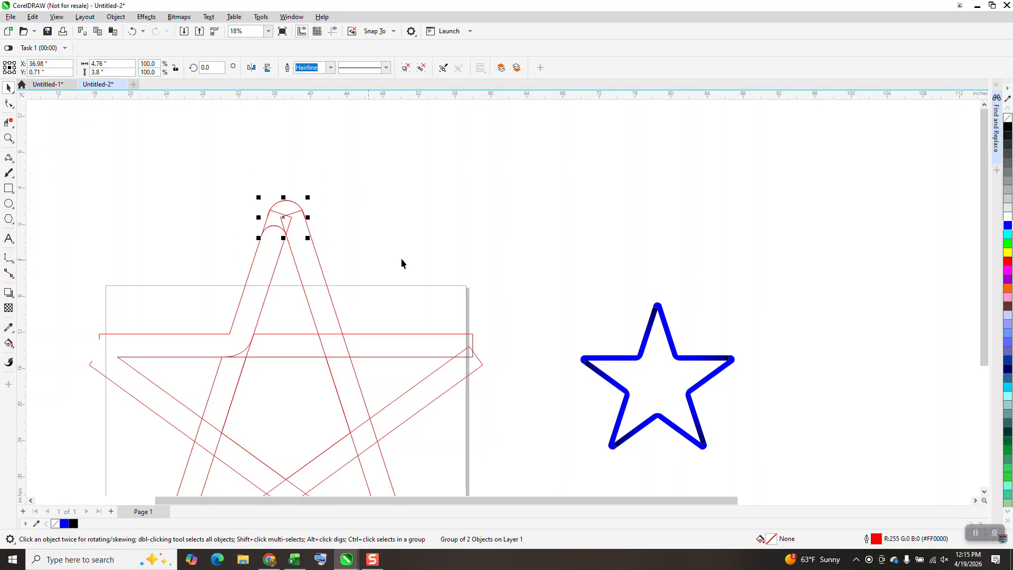
# Step: Create a copy of the grouped top-tip arcs rotated 72 degrees, landing on the red star's left tip
pyautogui.click(211, 64)
pyautogui.write('72')
pyautogui.press('Return')
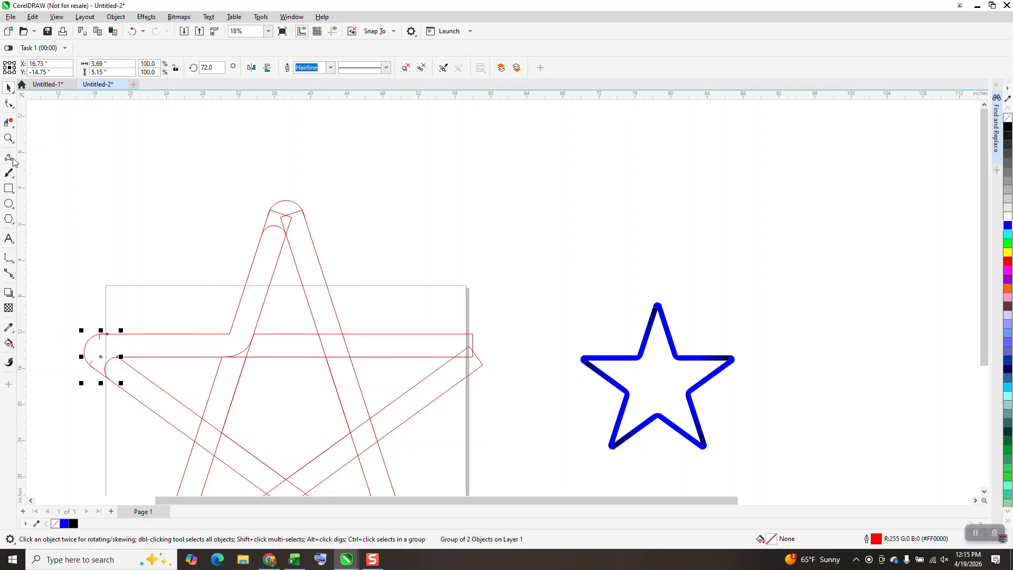
# Step: Delete the leftover short end segments inside the left tip's new outer arc with virtual segment delete
pyautogui.click(9, 138)
pyautogui.moveTo(81, 301); pyautogui.dragTo(198, 396)
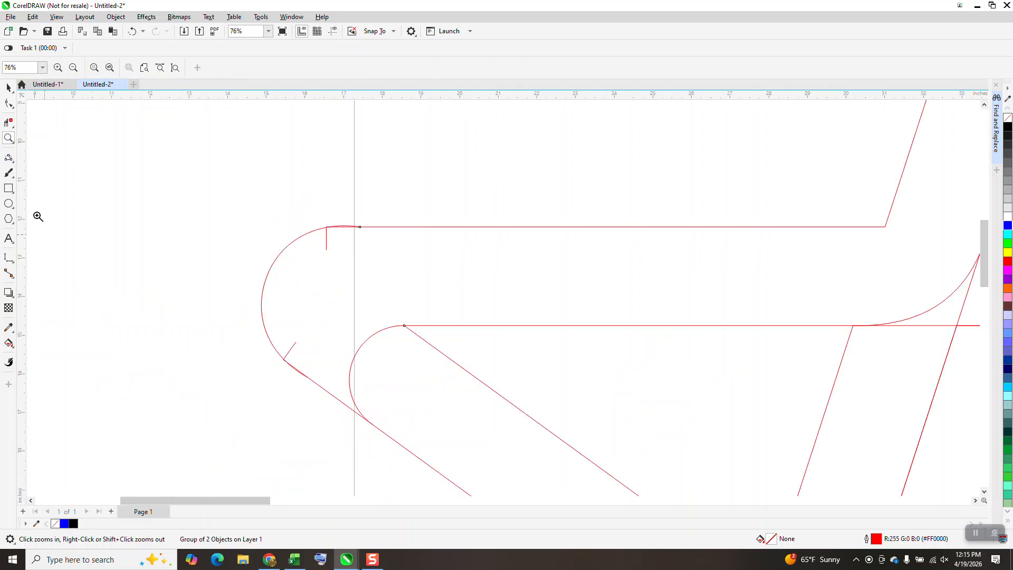
pyautogui.click(8, 123)
pyautogui.click(327, 236)
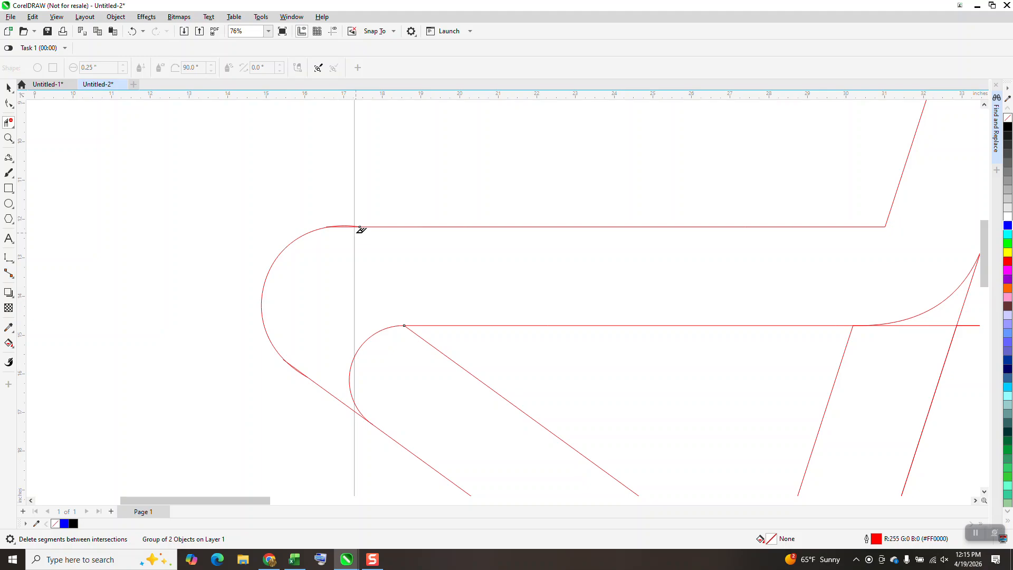
pyautogui.click(9, 139)
pyautogui.moveTo(323, 211); pyautogui.dragTo(413, 264)
pyautogui.scroll(-5, 290, 169)
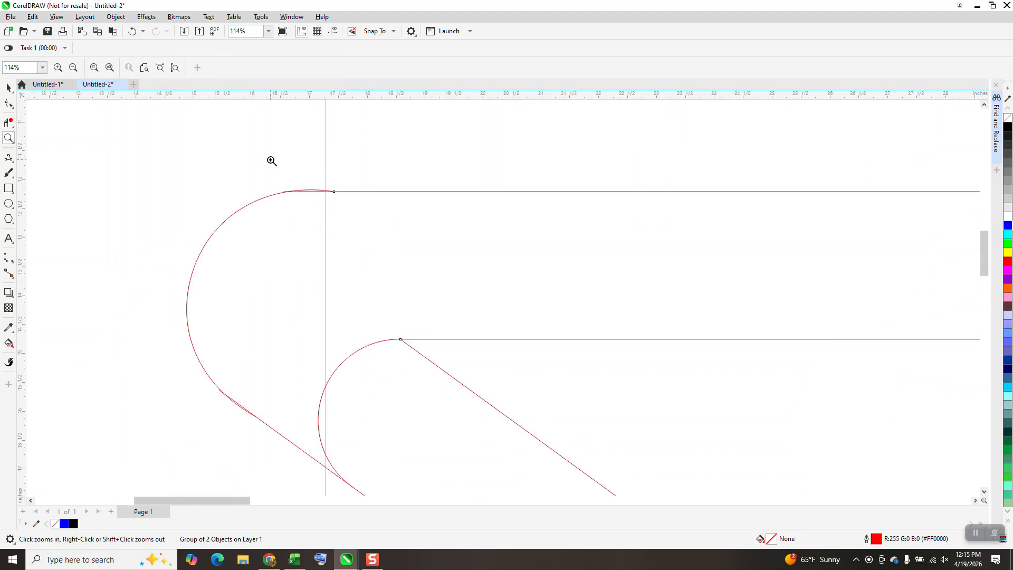
# Step: Smart-fill the band between the top and left tips with blue and no outline, and move the filled shape clear of the red outline
pyautogui.click(8, 343)
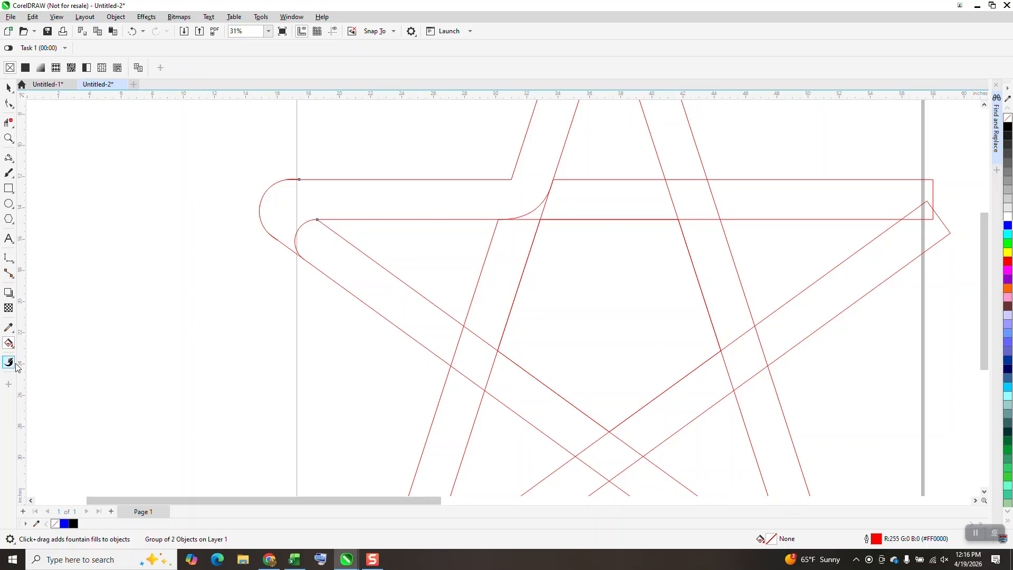
pyautogui.click(13, 347)
pyautogui.click(46, 355)
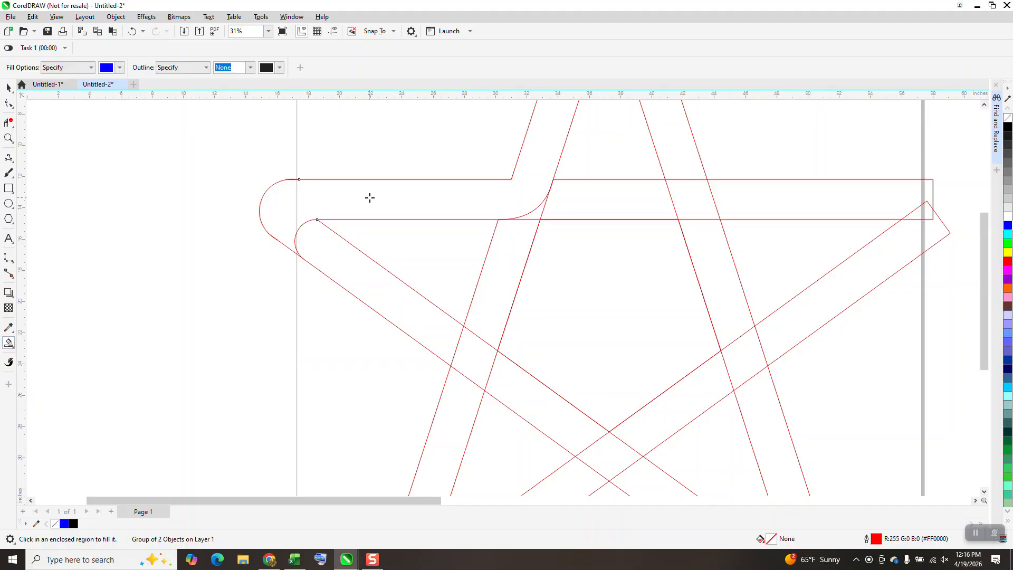
pyautogui.click(369, 198)
pyautogui.scroll(-3, 354, 287)
pyautogui.scroll(-1, 588, 358)
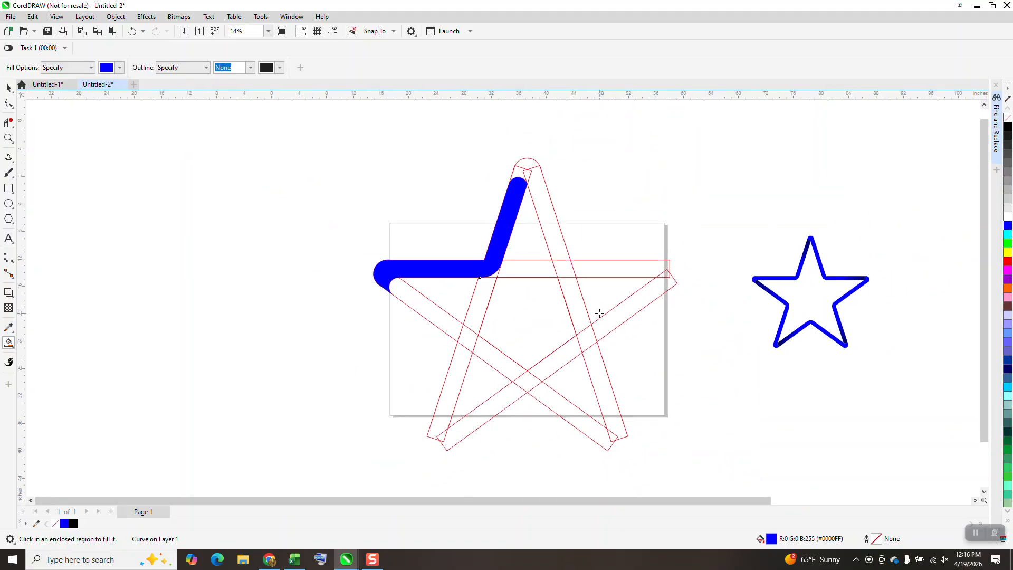
pyautogui.scroll(-2, 422, 309)
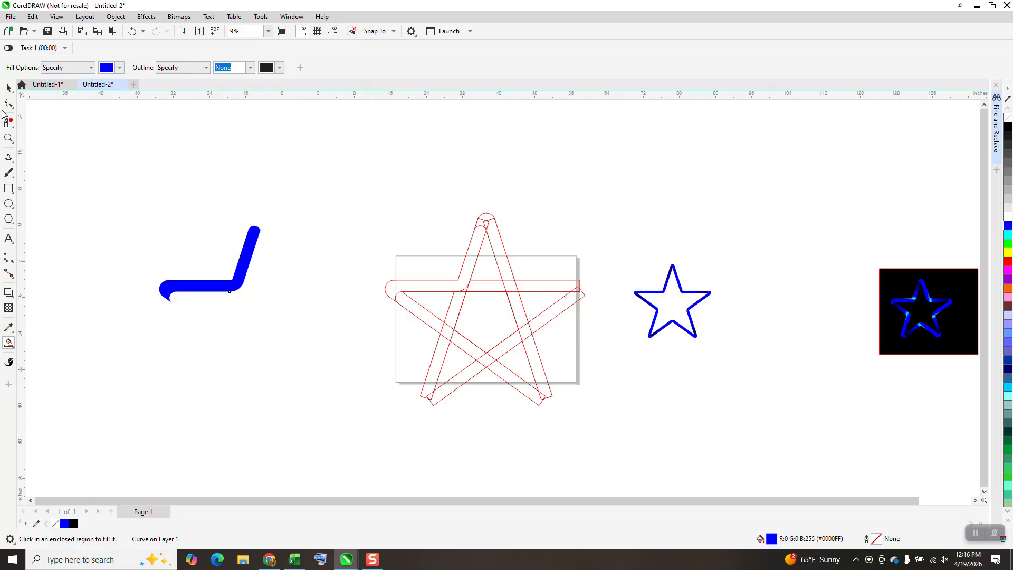
# Step: Select the whole red star outline and move it upward off the page
pyautogui.click(8, 87)
pyautogui.moveTo(653, 443); pyautogui.dragTo(664, 430)
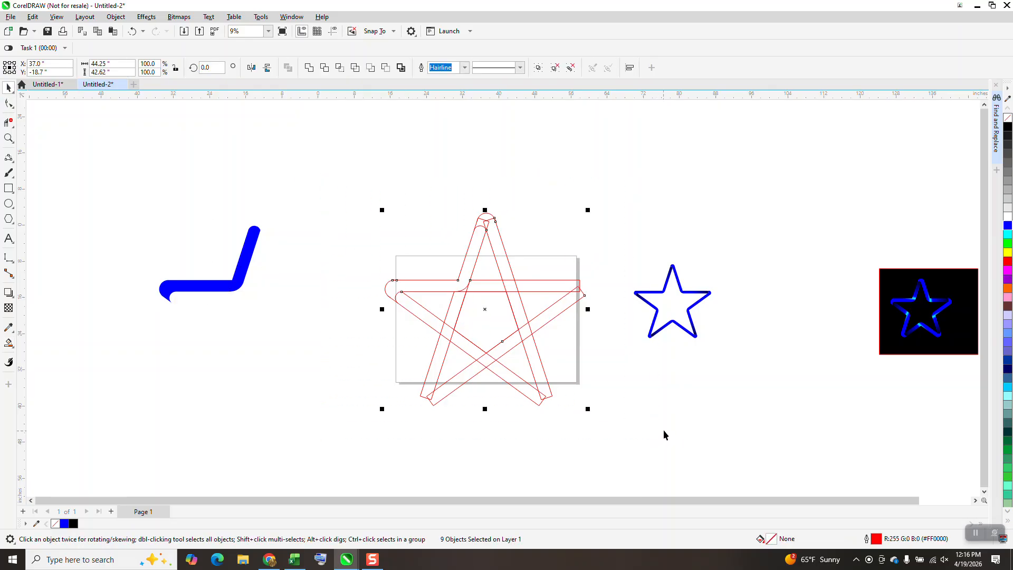
pyautogui.hotkey('shift', 'Up')
pyautogui.hotkey('shift', 'Up')
pyautogui.hotkey('shift', 'Up')
pyautogui.hotkey('shift', 'Up')
pyautogui.hotkey('shift', 'Up')
pyautogui.hotkey('shift', 'Up')
pyautogui.hotkey('shift', 'Up')
pyautogui.hotkey('shift', 'Up')
# Step: Move the blue band onto the page where the red outline stood
pyautogui.click(246, 245)
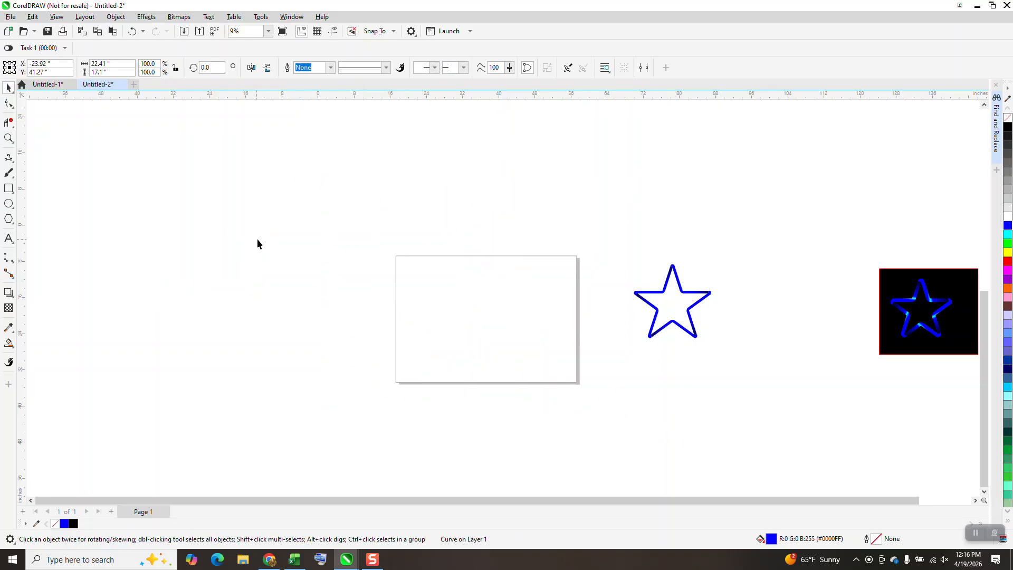
pyautogui.hotkey('shift', 'Down')
pyautogui.hotkey('shift', 'Right')
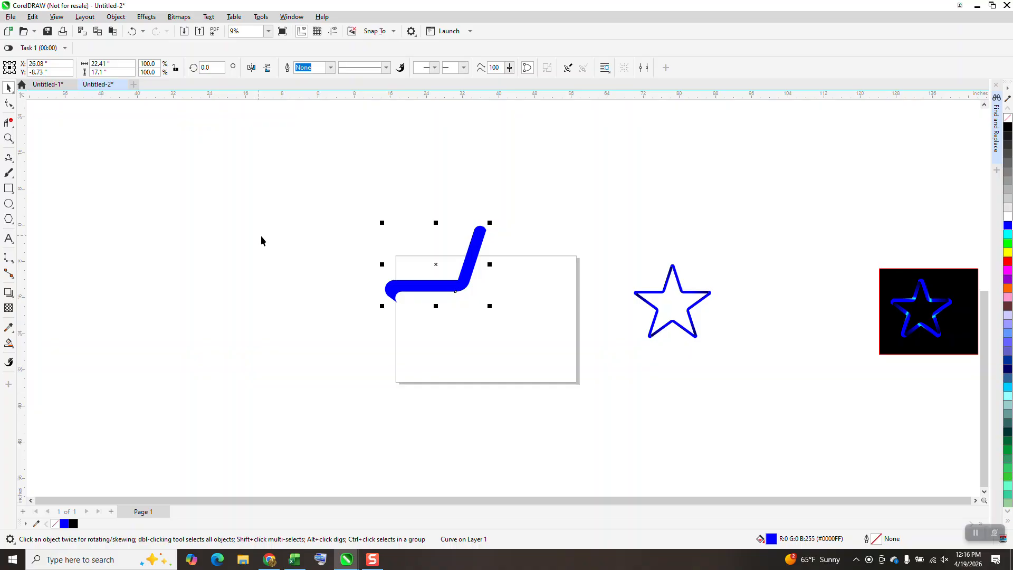
# Step: Apply a linear fountain fill to the blue band, running from its inner bend to just beyond the upper arm's end
pyautogui.click(9, 138)
pyautogui.moveTo(333, 176); pyautogui.dragTo(705, 403)
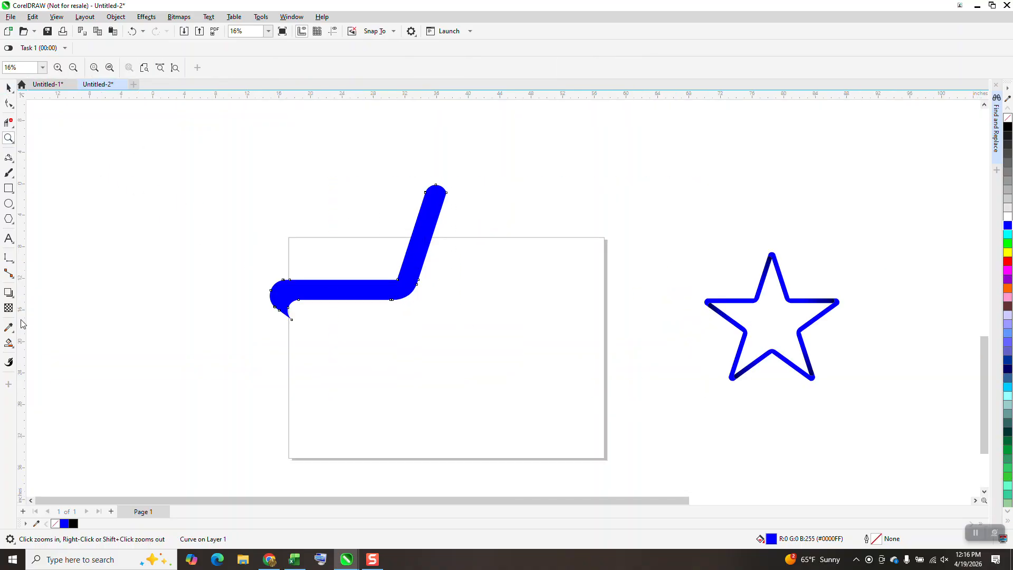
pyautogui.click(16, 346)
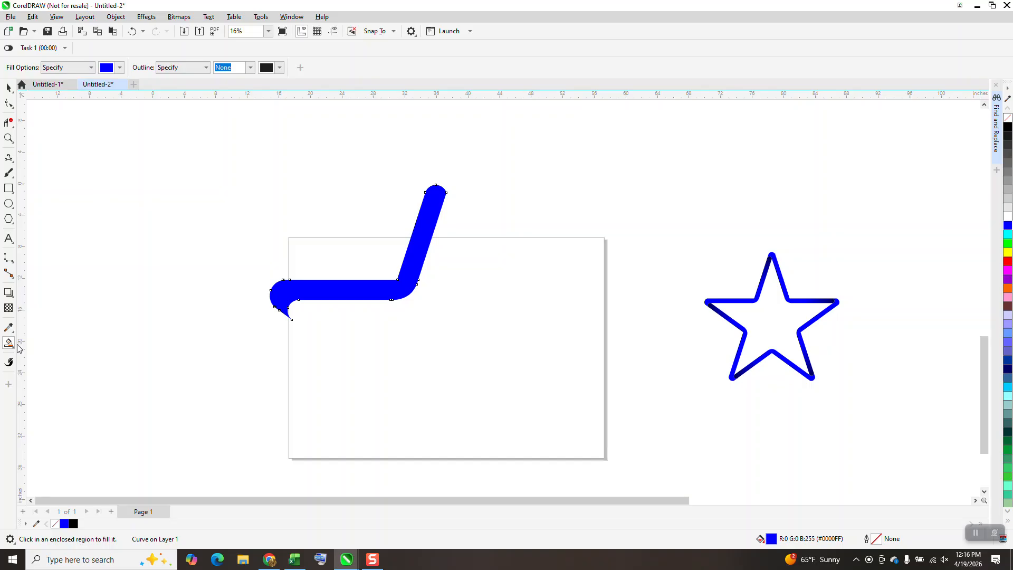
pyautogui.click(18, 349)
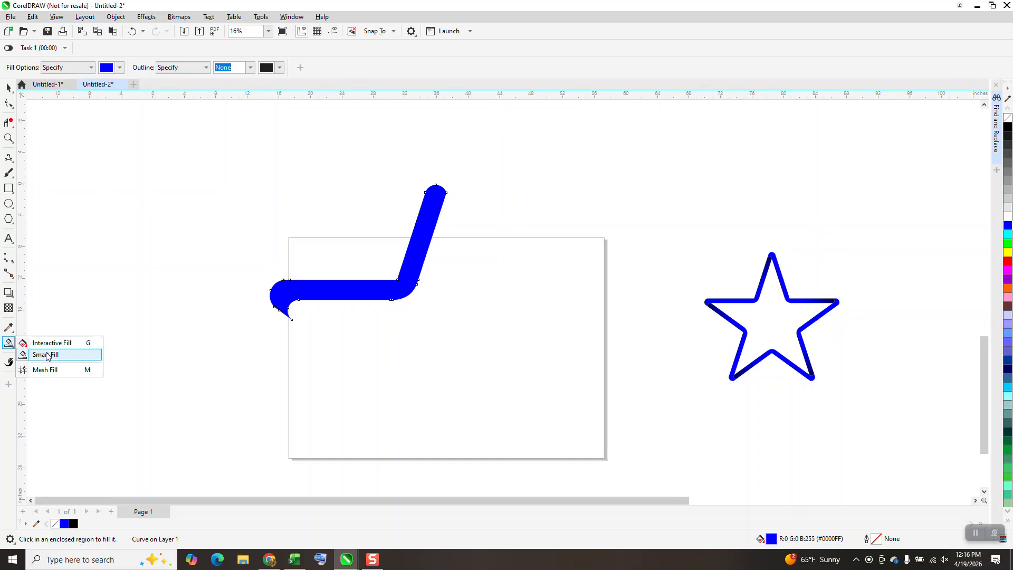
pyautogui.click(45, 354)
pyautogui.click(15, 348)
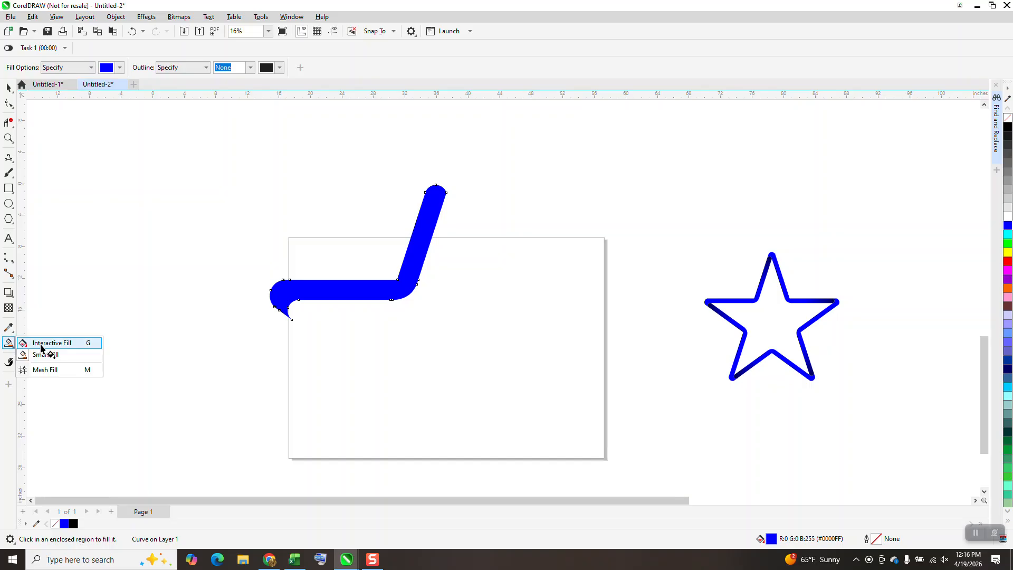
pyautogui.click(50, 343)
pyautogui.moveTo(398, 287); pyautogui.dragTo(449, 178)
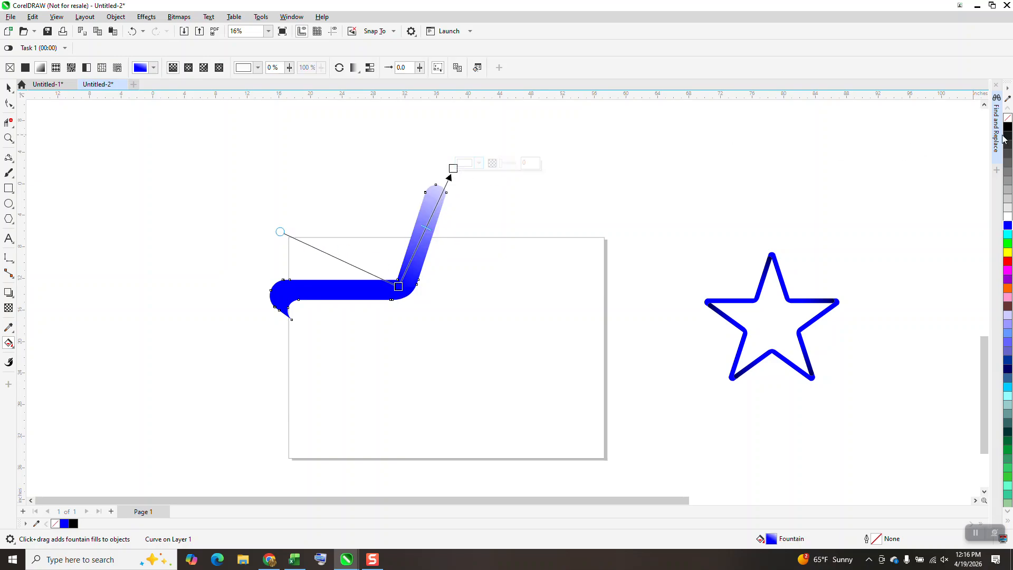
# Step: Set the fill's upper end to black, add a blue stop at 22%, and place a cyan highlight at the bend beside the blue start
pyautogui.moveTo(1009, 127); pyautogui.dragTo(453, 168)
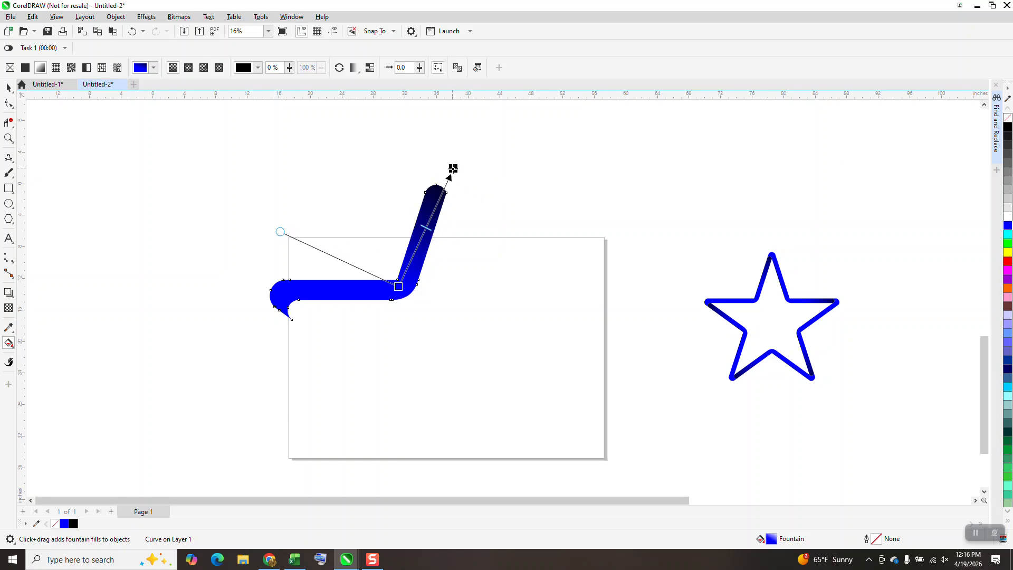
pyautogui.moveTo(1009, 226); pyautogui.dragTo(405, 272)
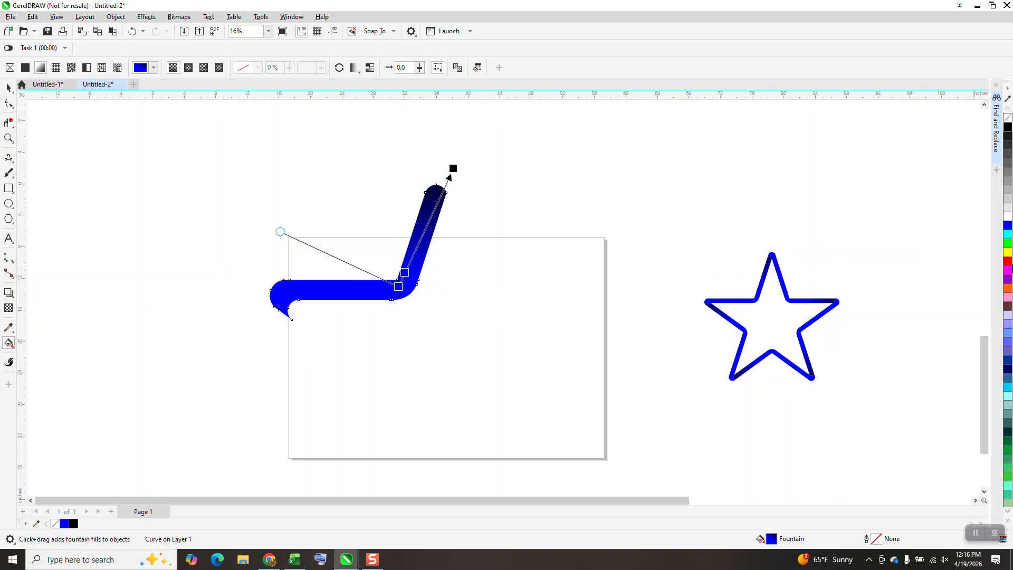
pyautogui.moveTo(424, 279)
pyautogui.mouseDown()
pyautogui.moveTo(400, 286)
pyautogui.moveTo(402, 278)
pyautogui.moveTo(403, 290)
pyautogui.moveTo(410, 277)
pyautogui.mouseUp()
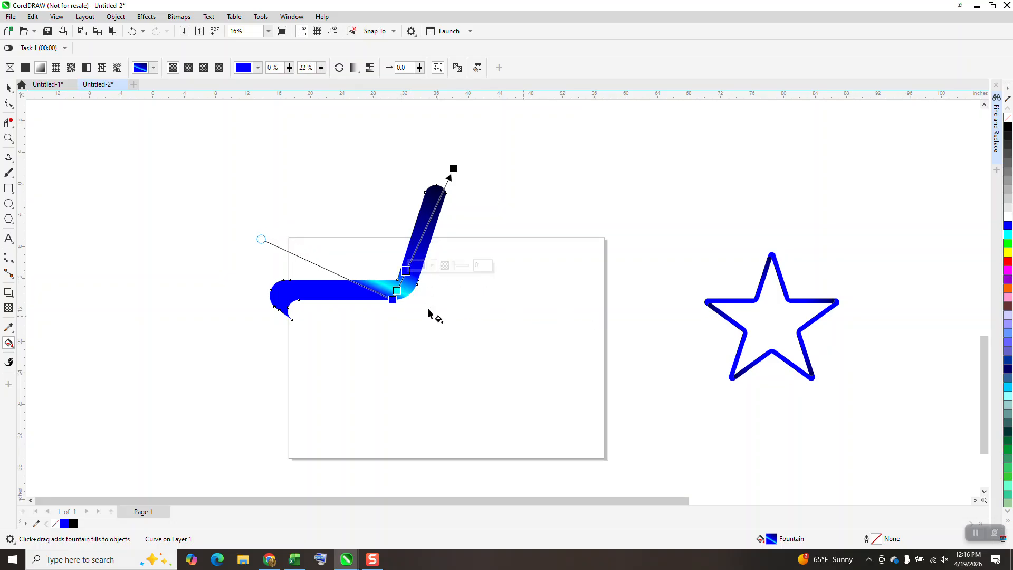
# Step: Create a copy of the gradient band rotated 72 degrees and repeat it three more times to complete the star
pyautogui.click(8, 87)
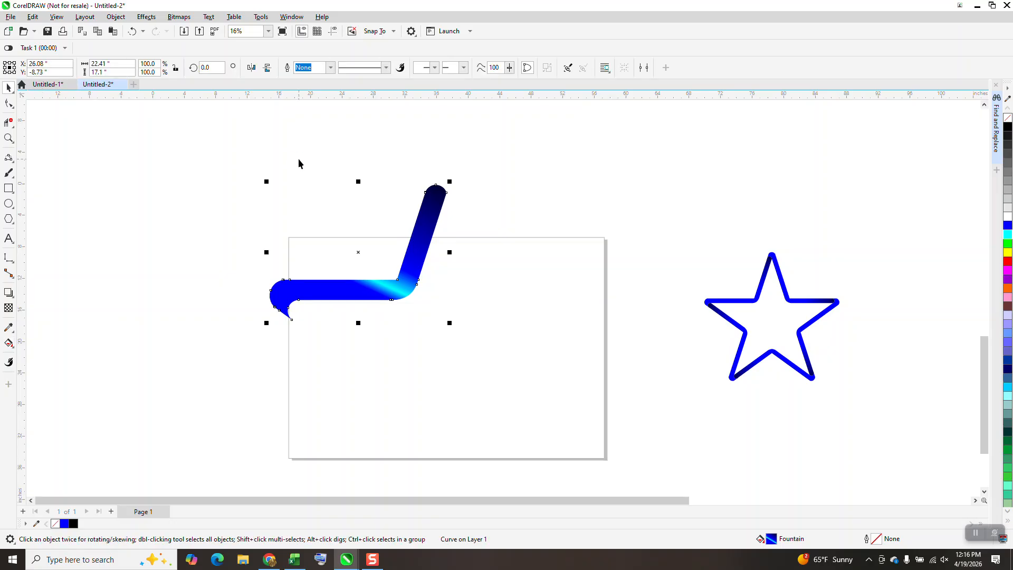
pyautogui.click(208, 67)
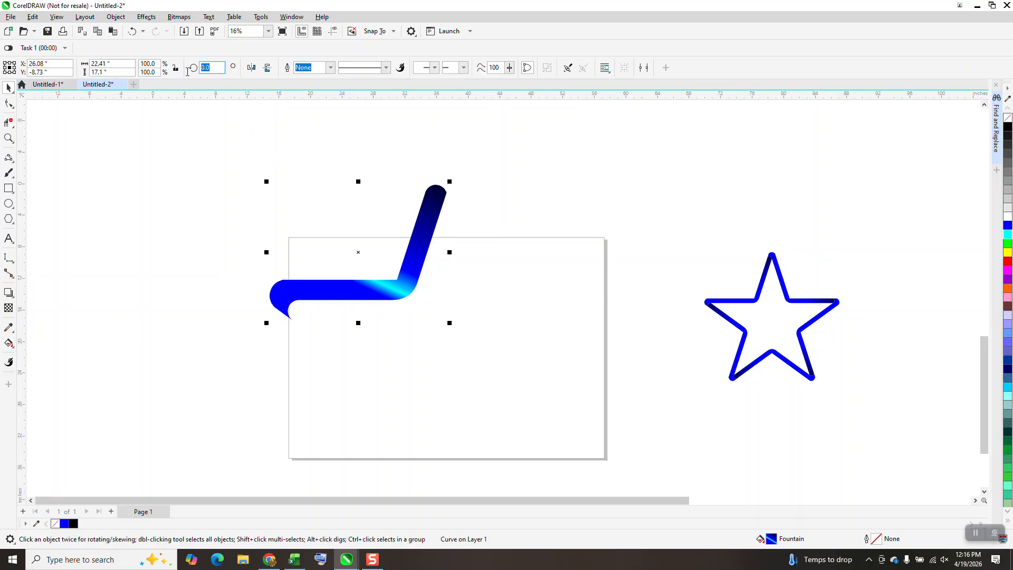
pyautogui.write('72')
pyautogui.press('Return')
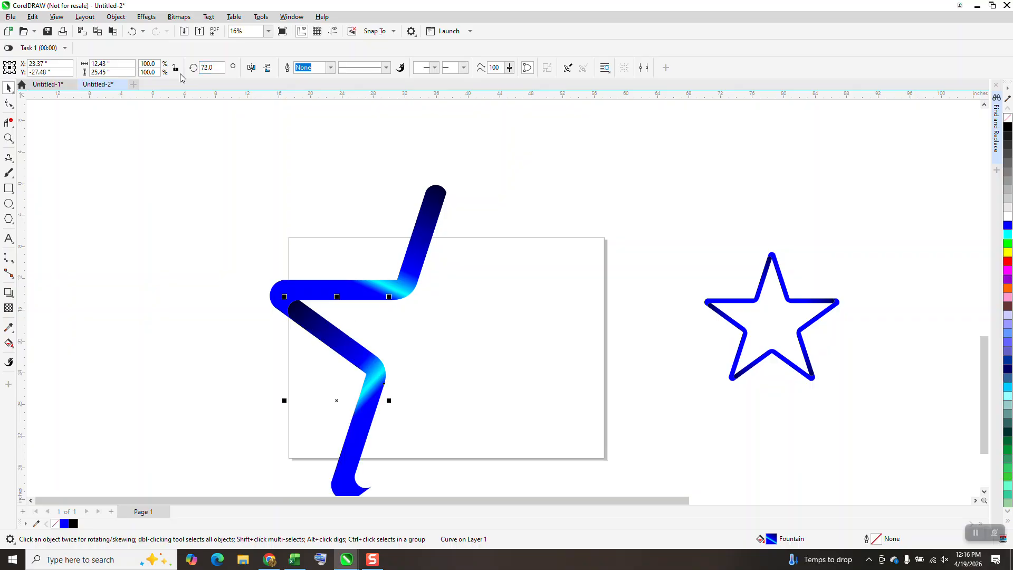
pyautogui.hotkey('ctrl', 'r')
pyautogui.hotkey('ctrl', 'r')
pyautogui.hotkey('ctrl', 'r')
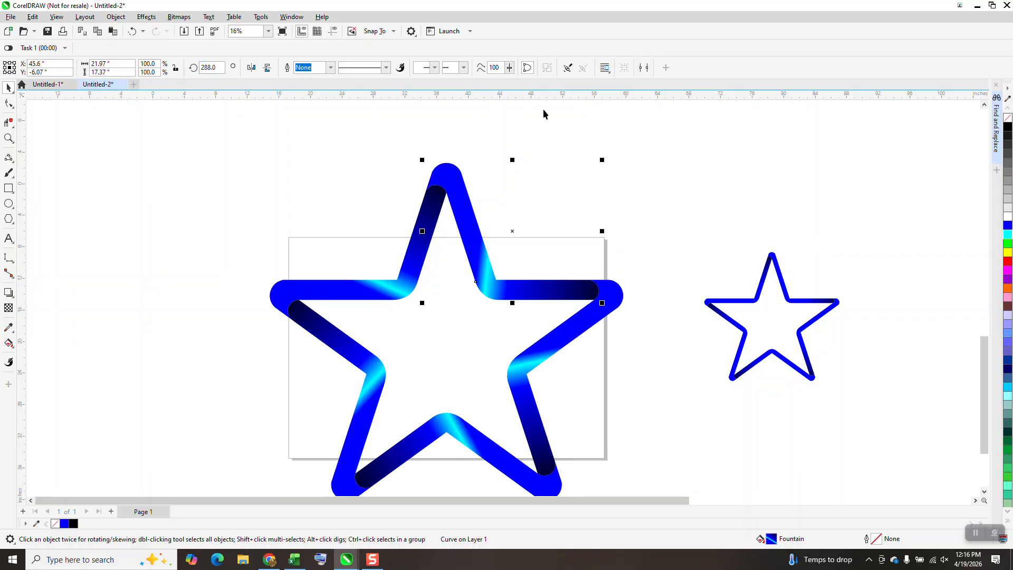
# Step: Group the star's five bands and scale the group down to about 37.4% around its center
pyautogui.scroll(-1, 479, 145)
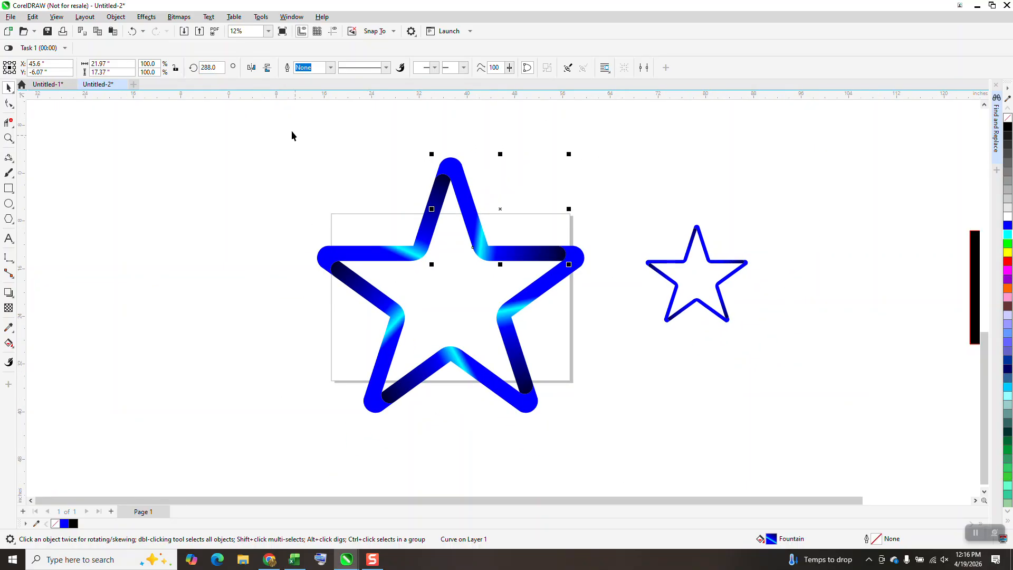
pyautogui.moveTo(284, 116); pyautogui.dragTo(650, 436)
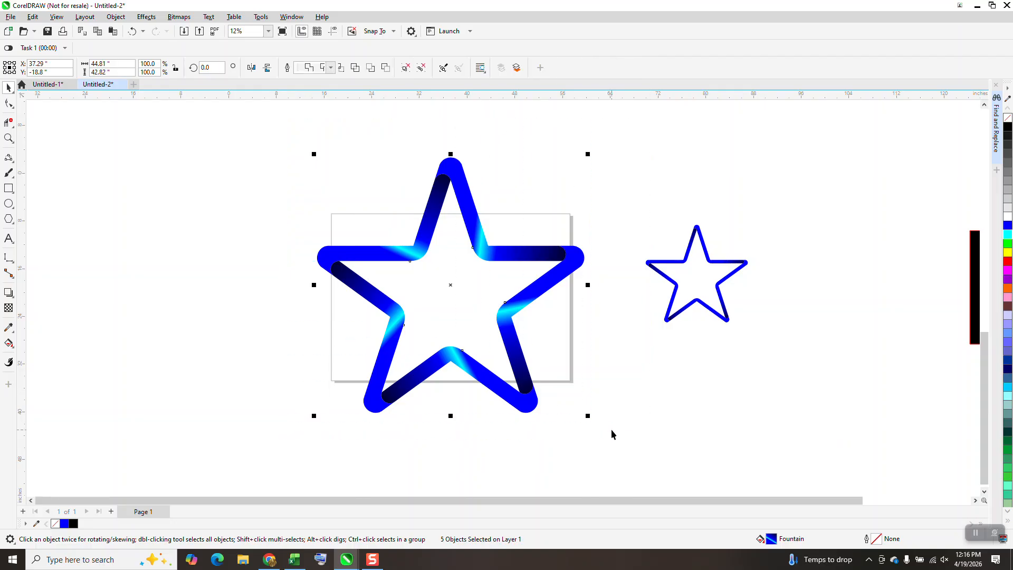
pyautogui.hotkey('ctrl', 'g')
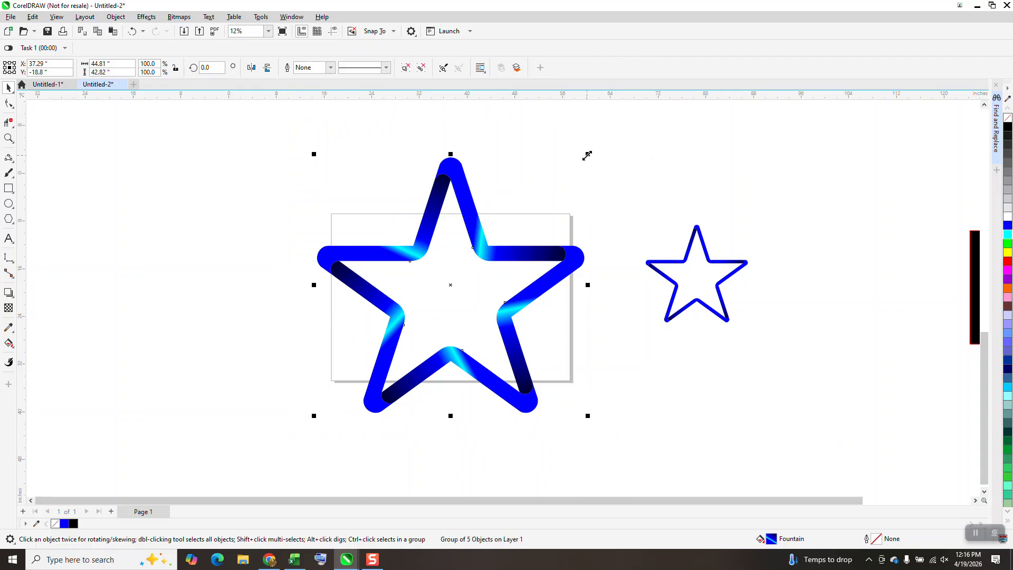
pyautogui.moveTo(587, 157); pyautogui.dragTo(502, 234)
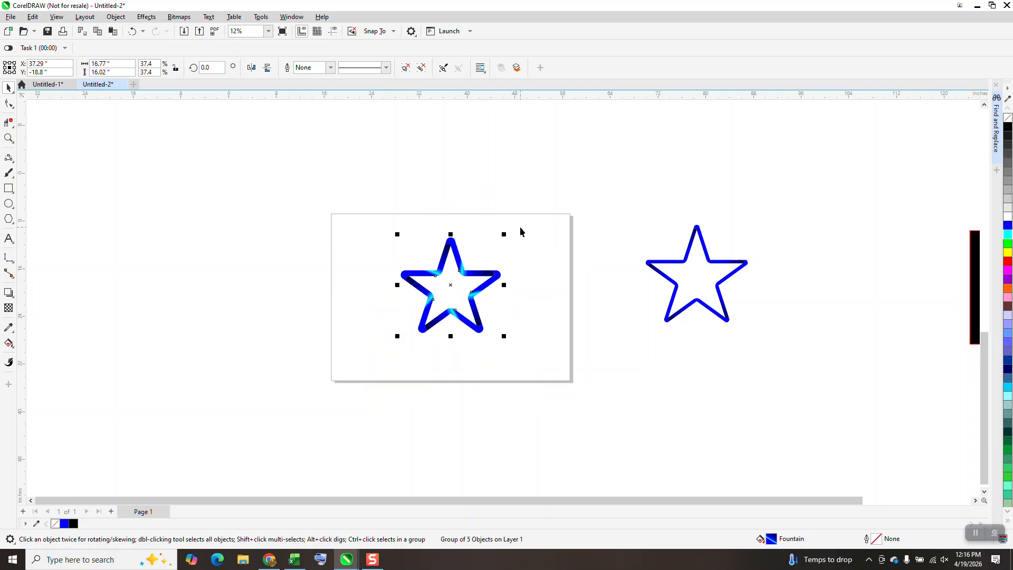
# Step: Move the black rectangle behind the scaled-down gradient star as its background and inspect the rounded tips
pyautogui.moveTo(970, 294); pyautogui.dragTo(389, 294)
pyautogui.click(9, 139)
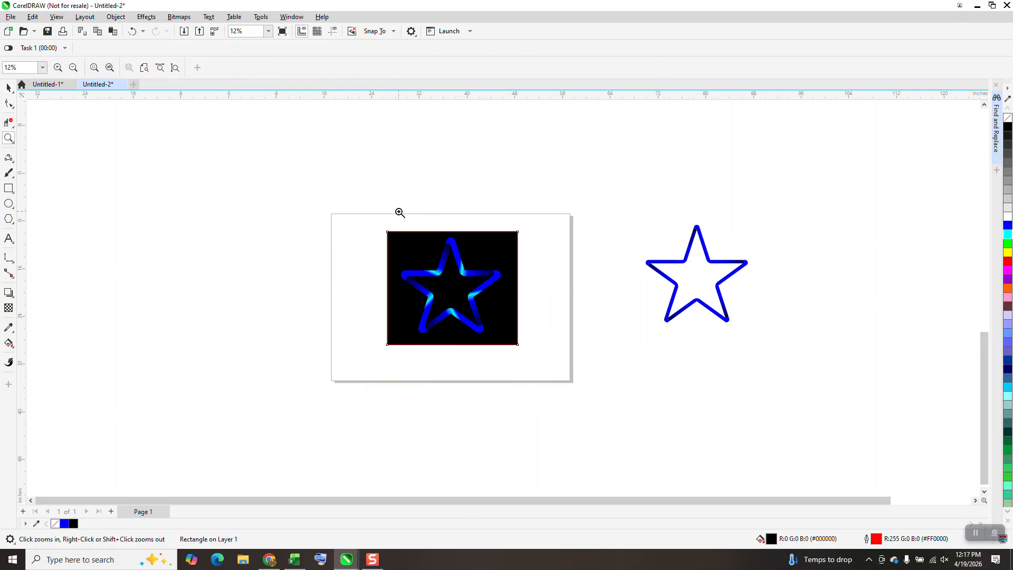
pyautogui.moveTo(377, 236); pyautogui.dragTo(631, 424)
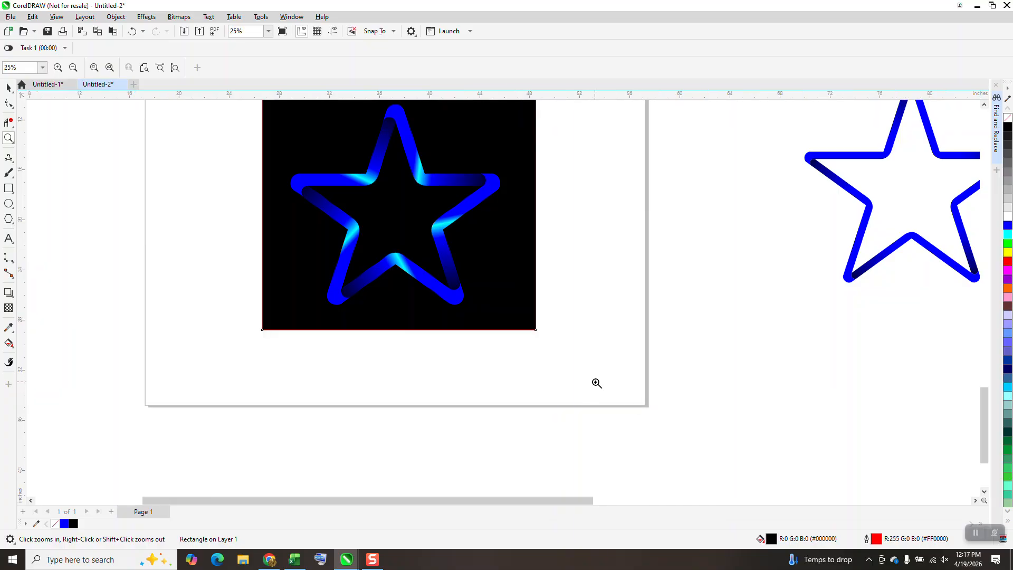
pyautogui.moveTo(376, 126); pyautogui.dragTo(464, 218)
pyautogui.scroll(-1, 464, 217)
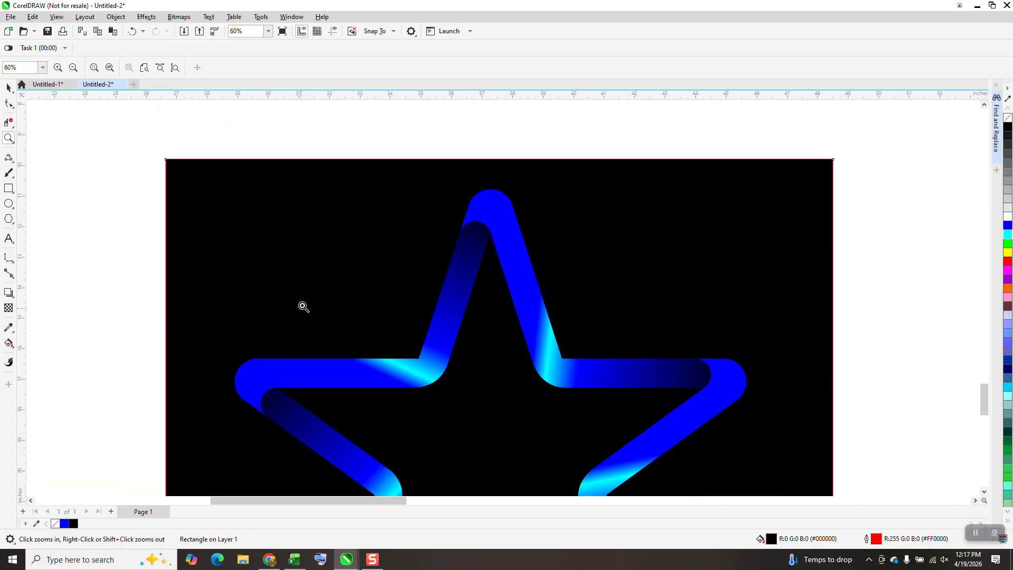
pyautogui.scroll(-1, 304, 306)
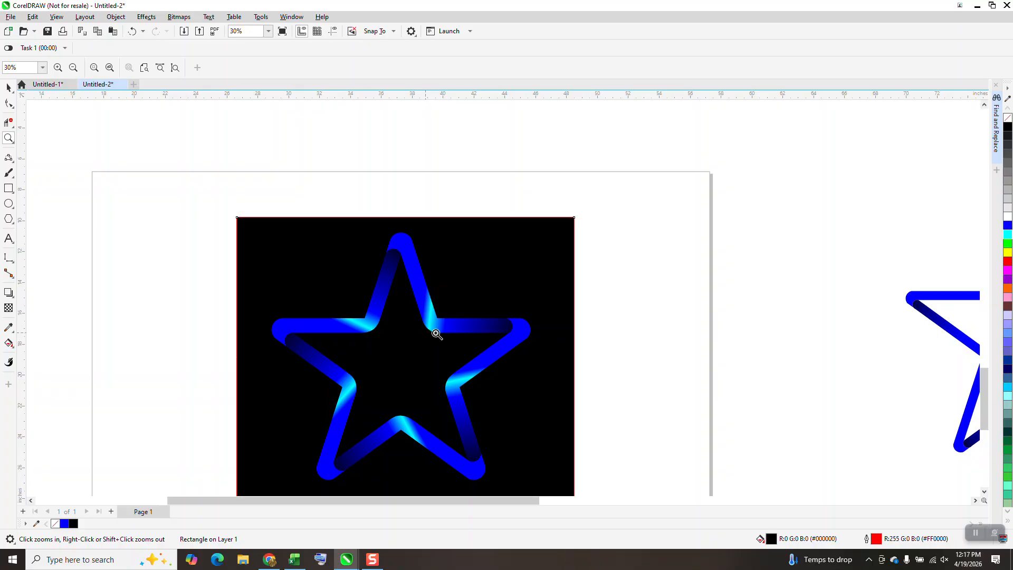
pyautogui.scroll(-1, 437, 333)
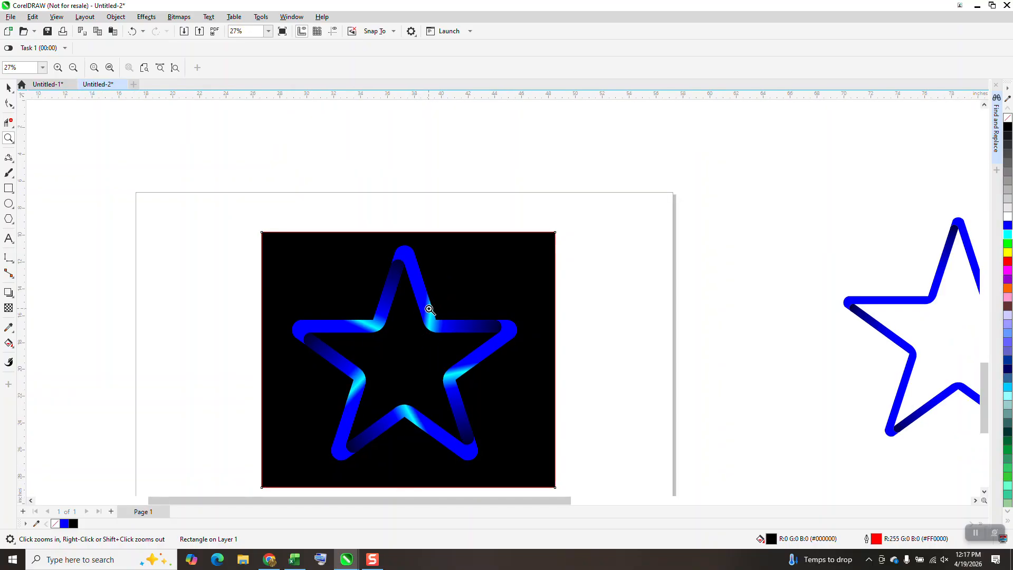